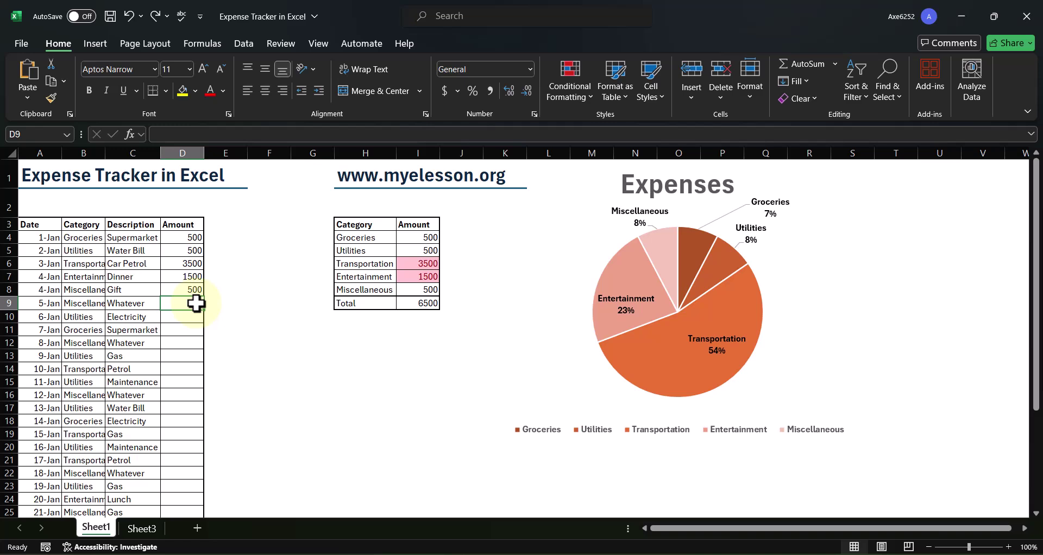
- Enter the amounts 5000 for the 5-Jan miscellaneous expense and 3000 for the 6-Jan electricity expense
text(5000)
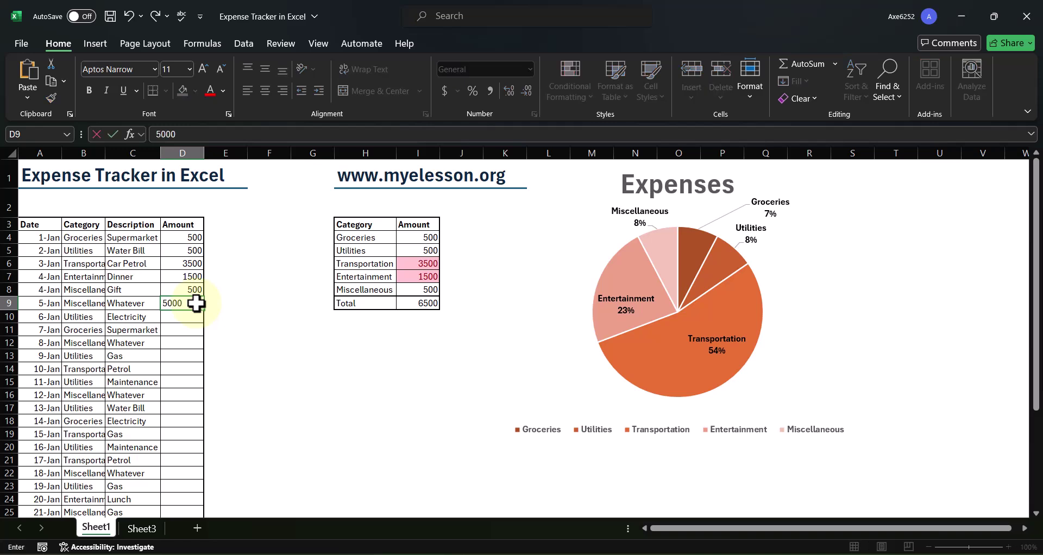
key(Return)
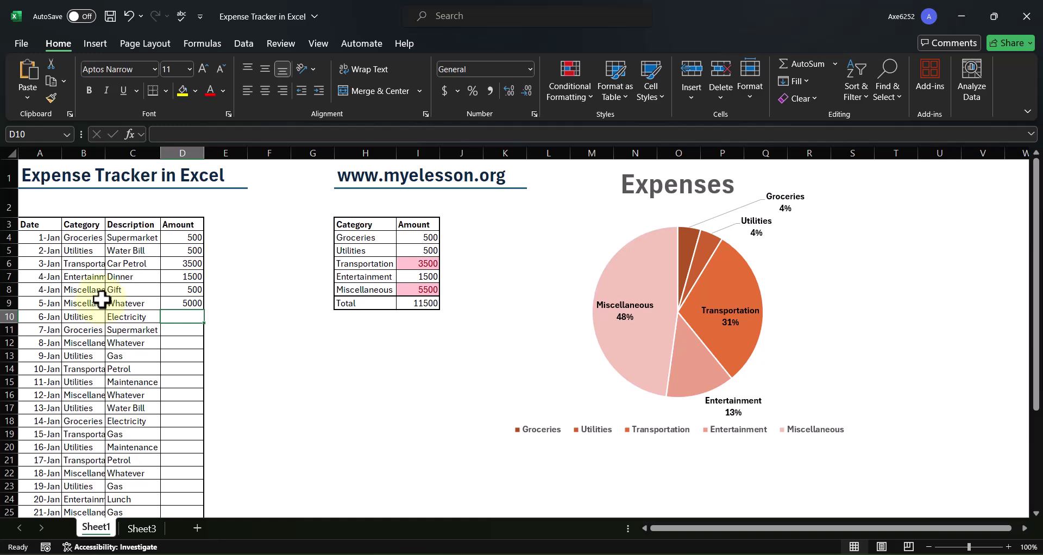
click(429, 292)
drag(187, 289, 187, 303)
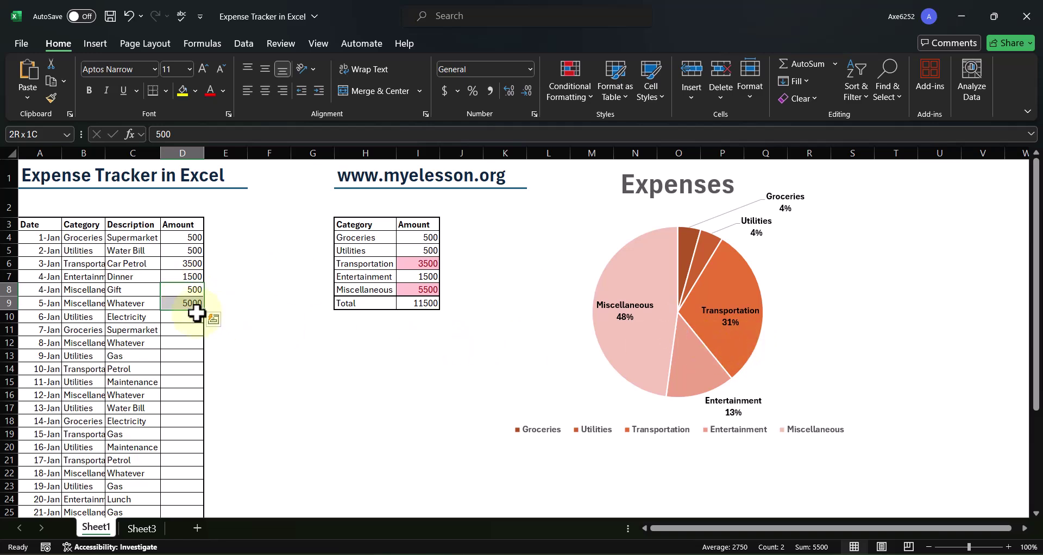
click(181, 315)
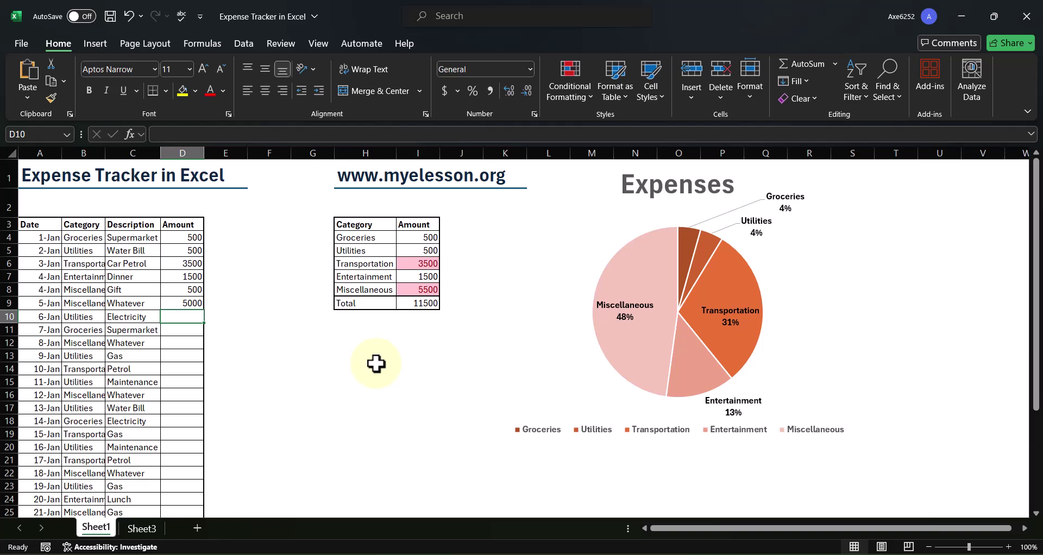
text(3000)
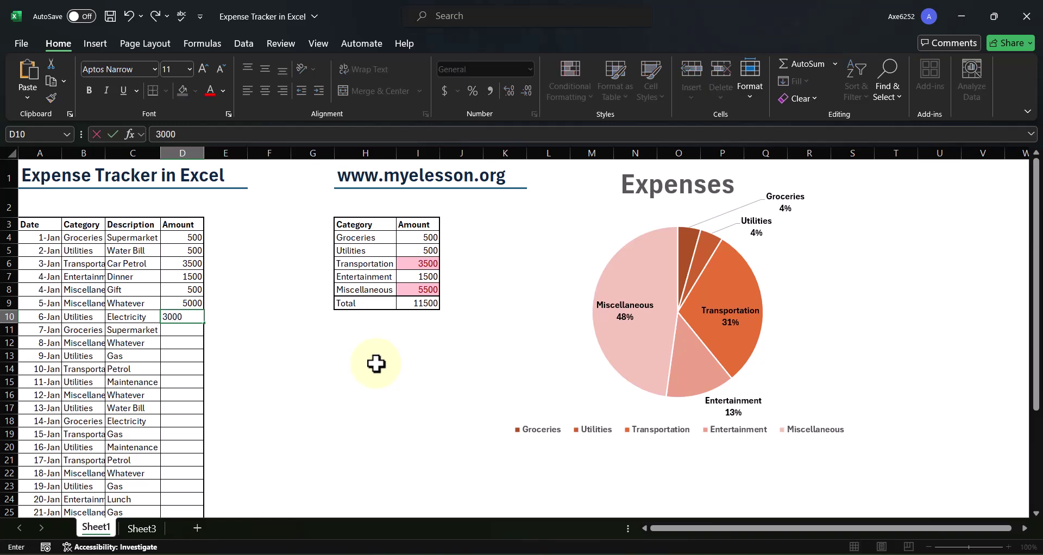
key(Return)
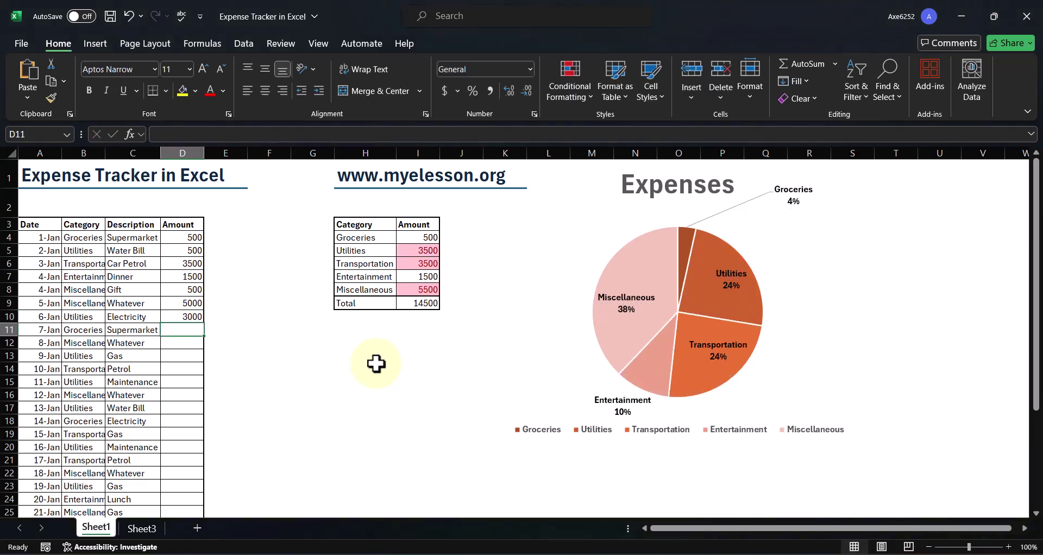
- View the practice copy of the tracker on Sheet3 and return to Sheet1
click(350, 248)
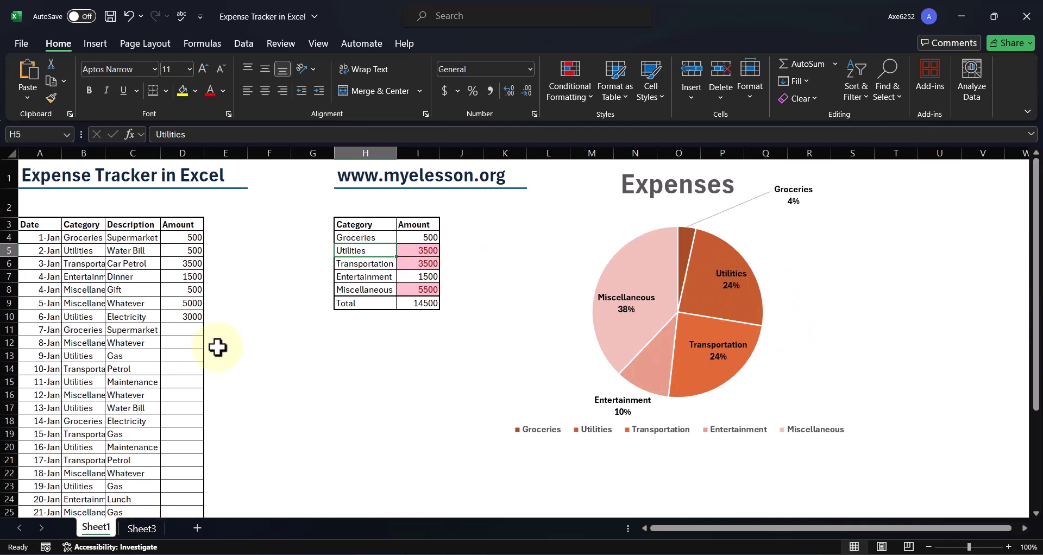
click(142, 528)
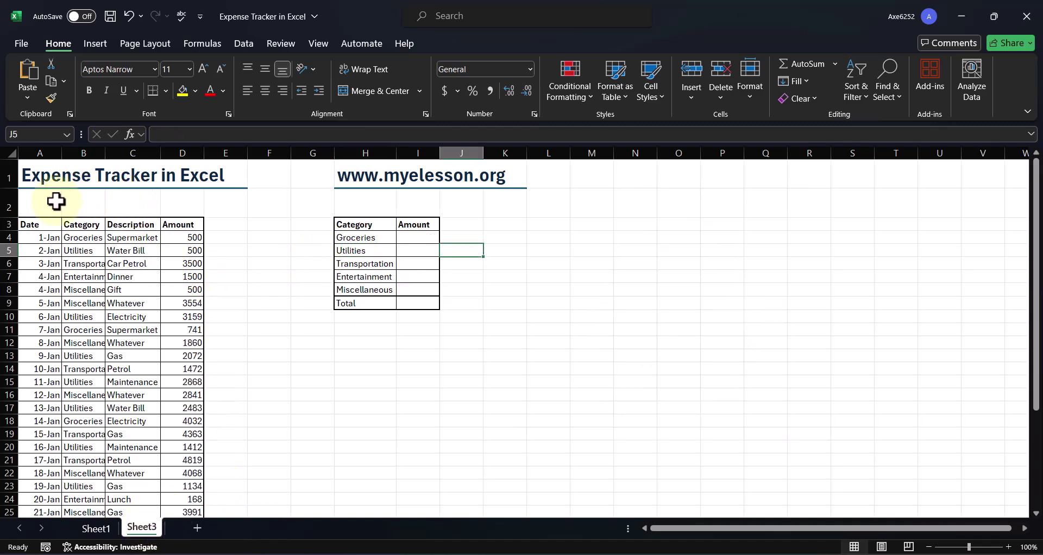
click(98, 527)
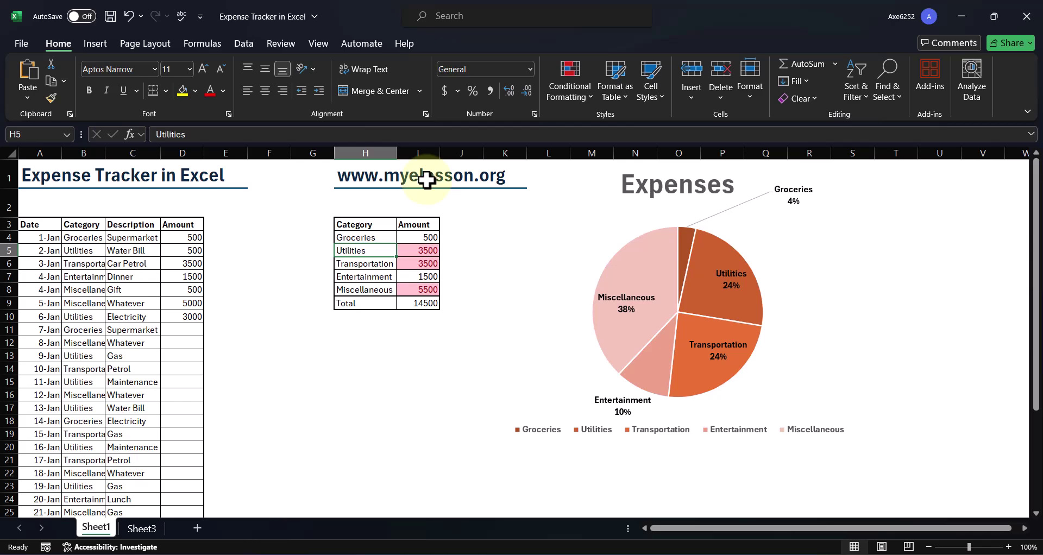
- Examine the Date, Category, Description and Amount columns of the expense table, going through its first entries
click(40, 224)
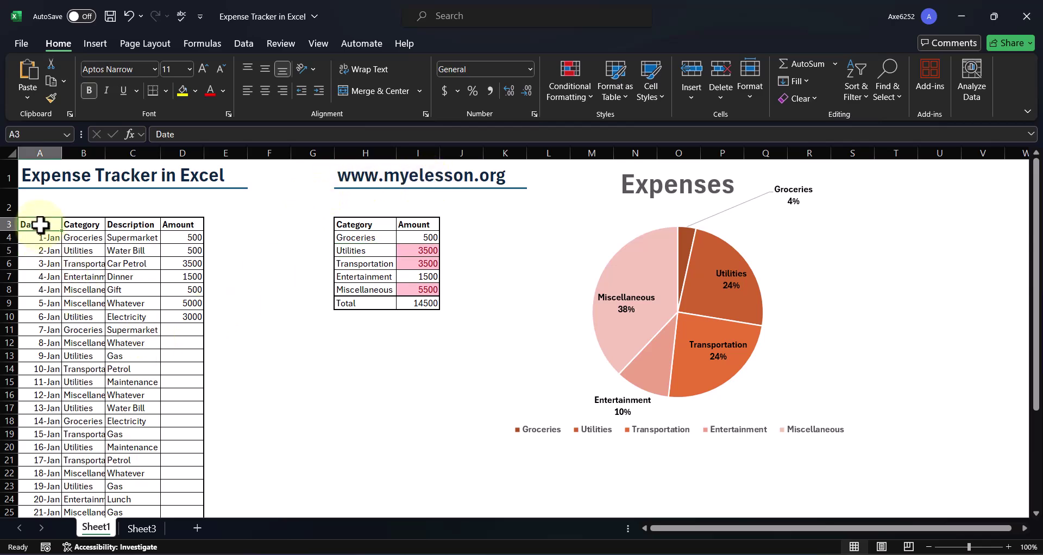
scroll(40, 224, down, 2)
scroll(40, 224, up, 1)
key(Up)
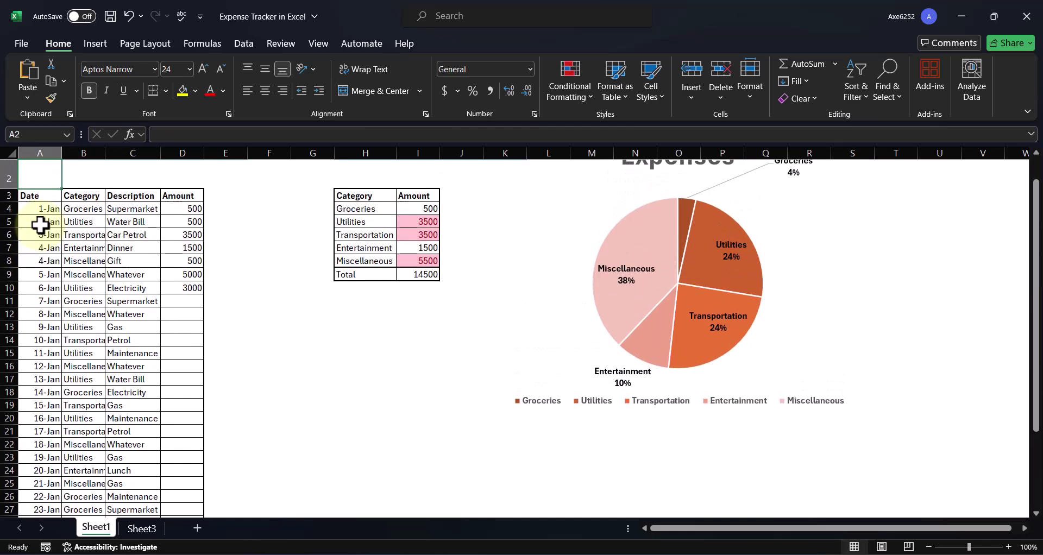
click(80, 196)
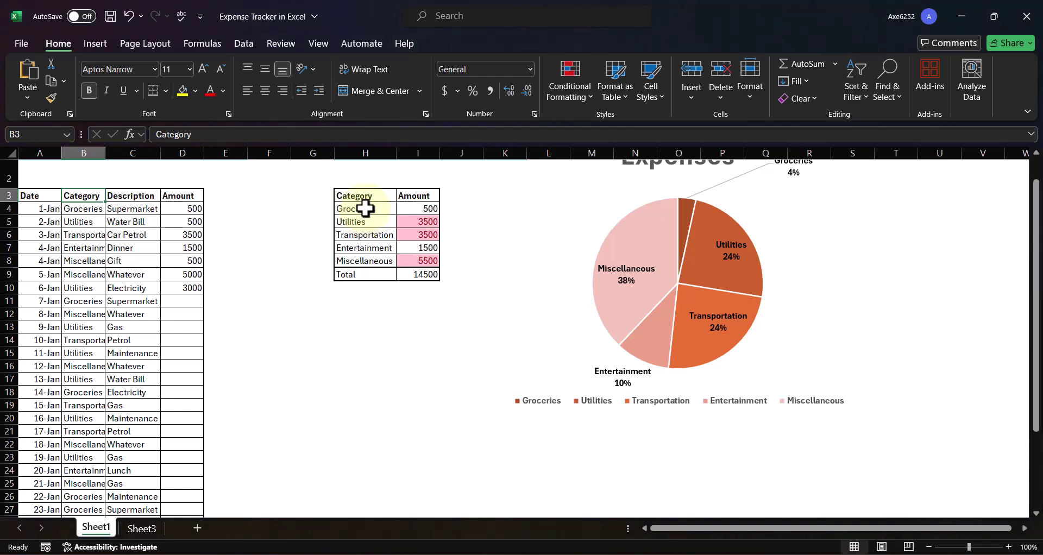
click(81, 212)
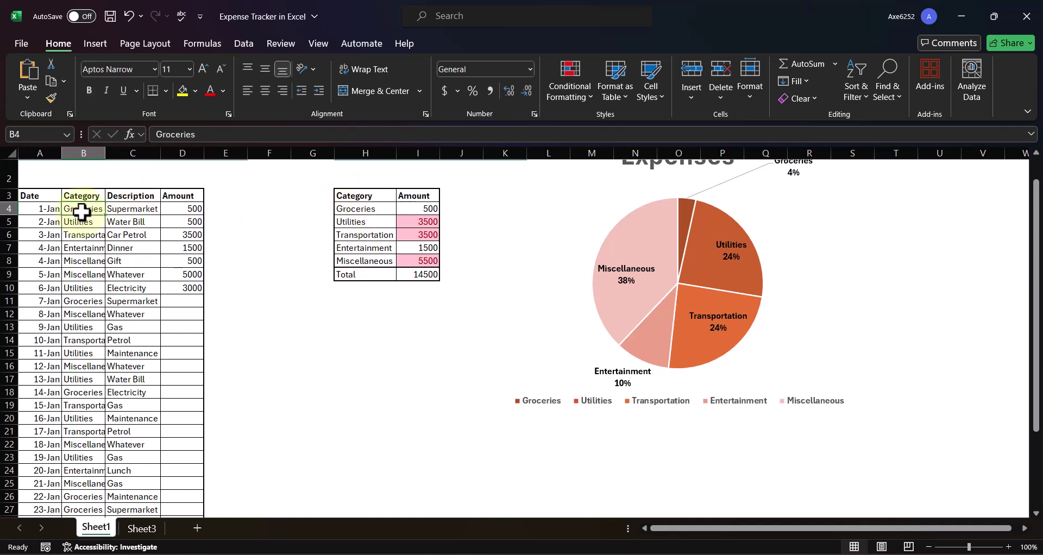
key(Right)
key(Left)
key(Right)
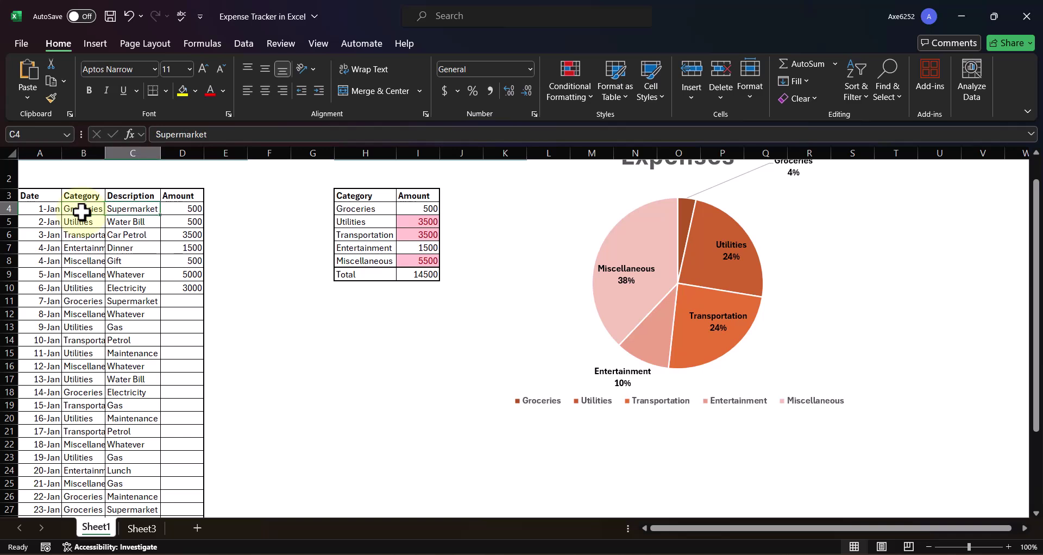
key(Left)
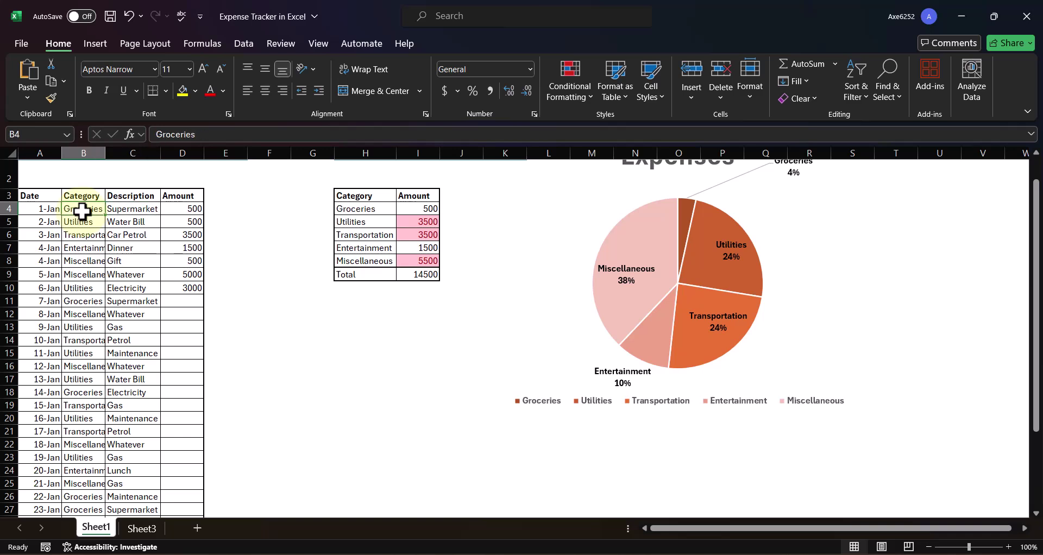
click(124, 208)
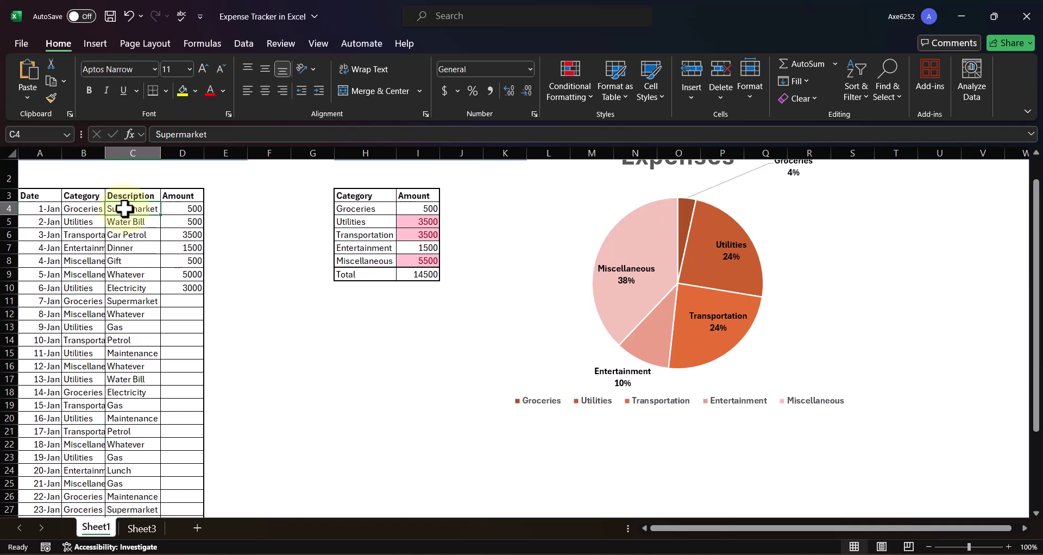
key(Right)
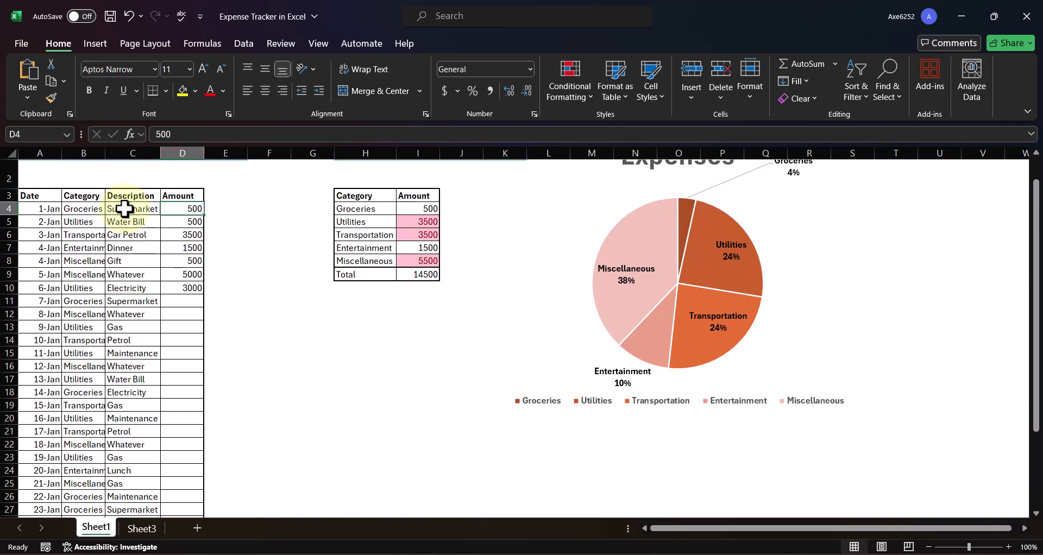
key(Left)
key(Down)
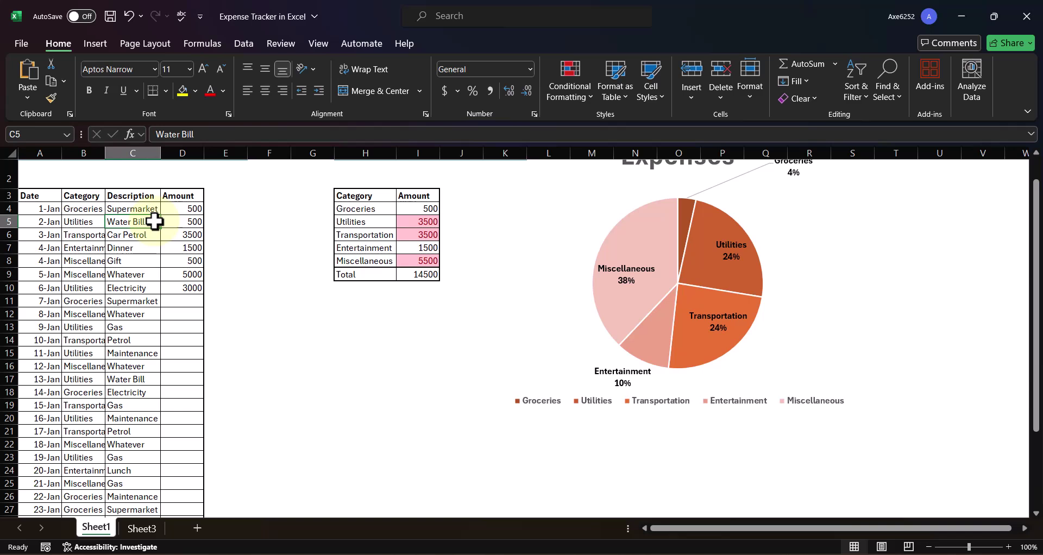
click(81, 224)
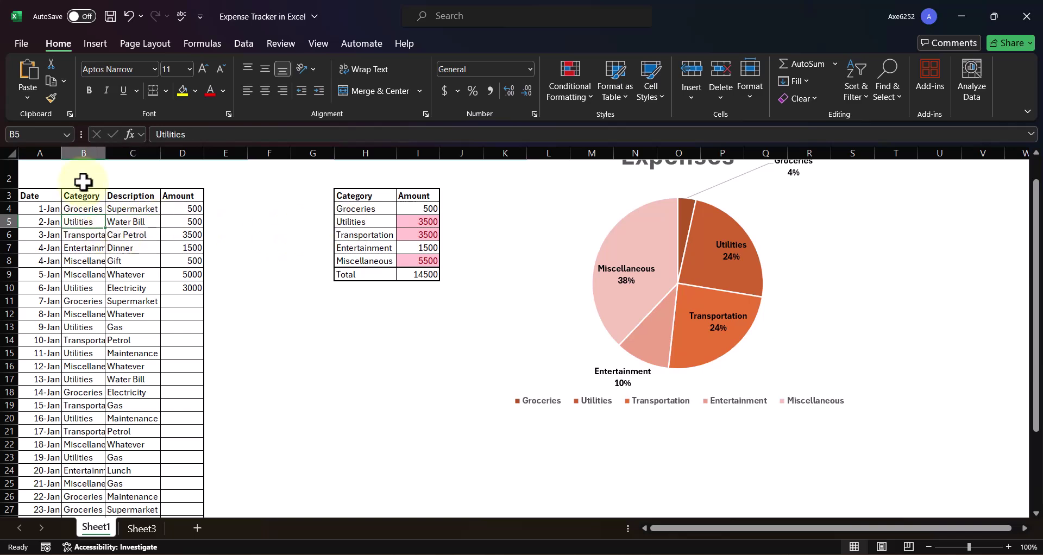
click(187, 221)
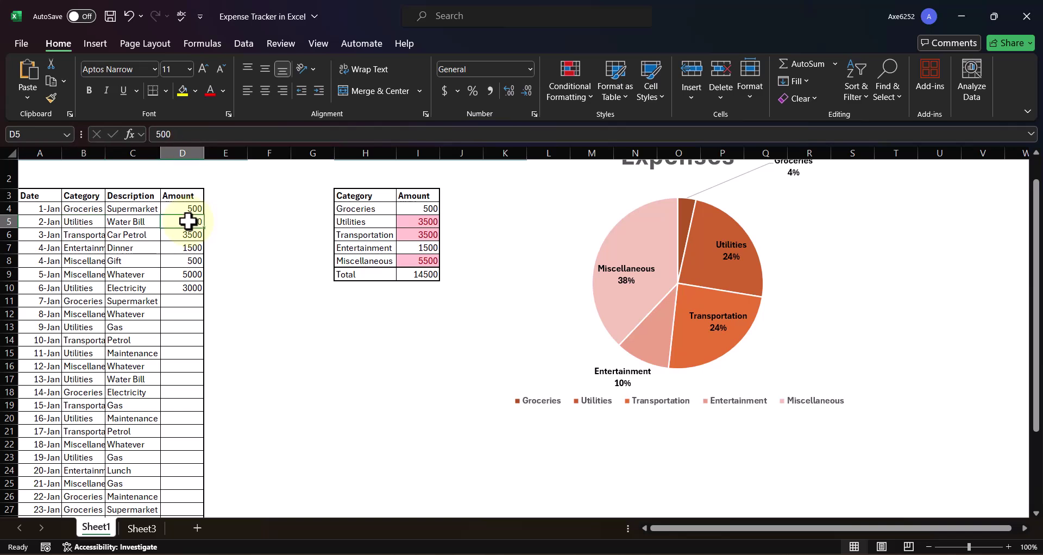
- Widen the Category column of the expense table to fit the full category names
click(125, 237)
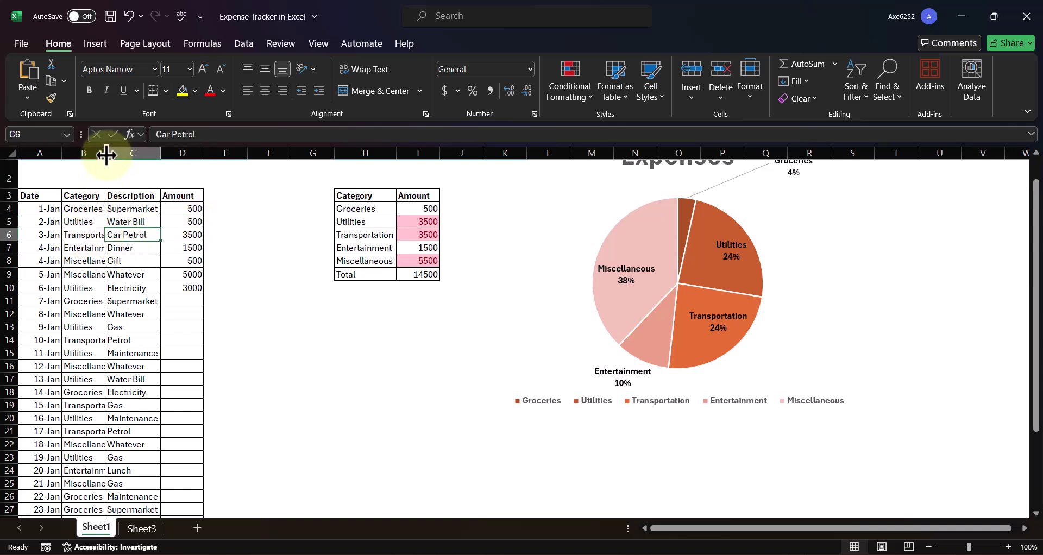
drag(106, 154, 135, 157)
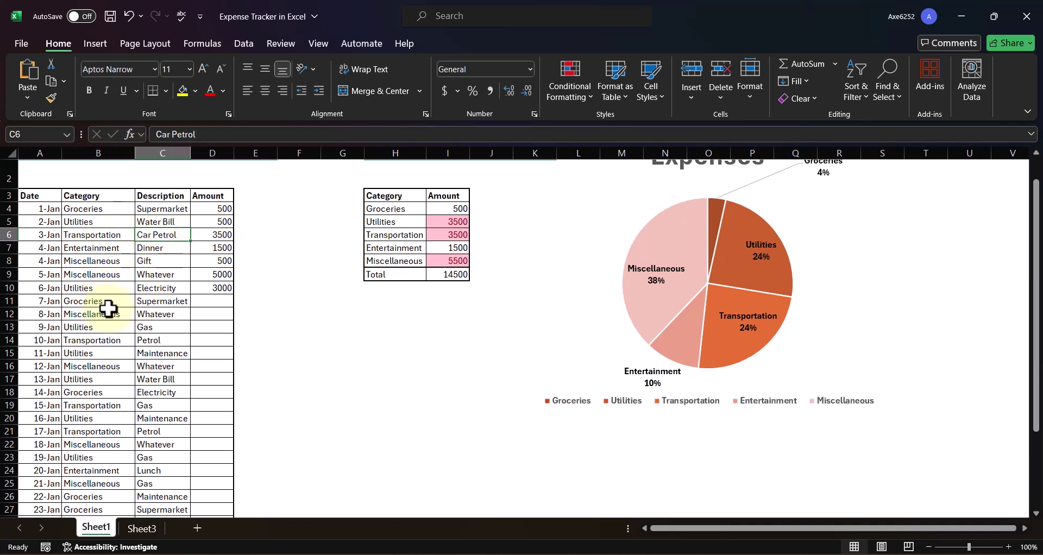
- Enter 300 as the amount of the 7-Jan groceries expense at the supermarket
click(91, 304)
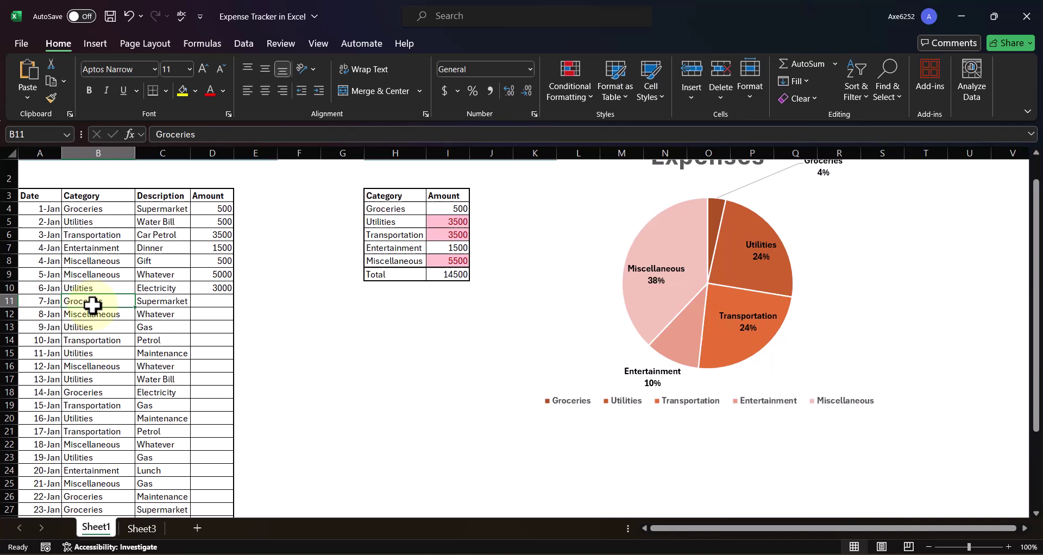
click(165, 304)
click(210, 305)
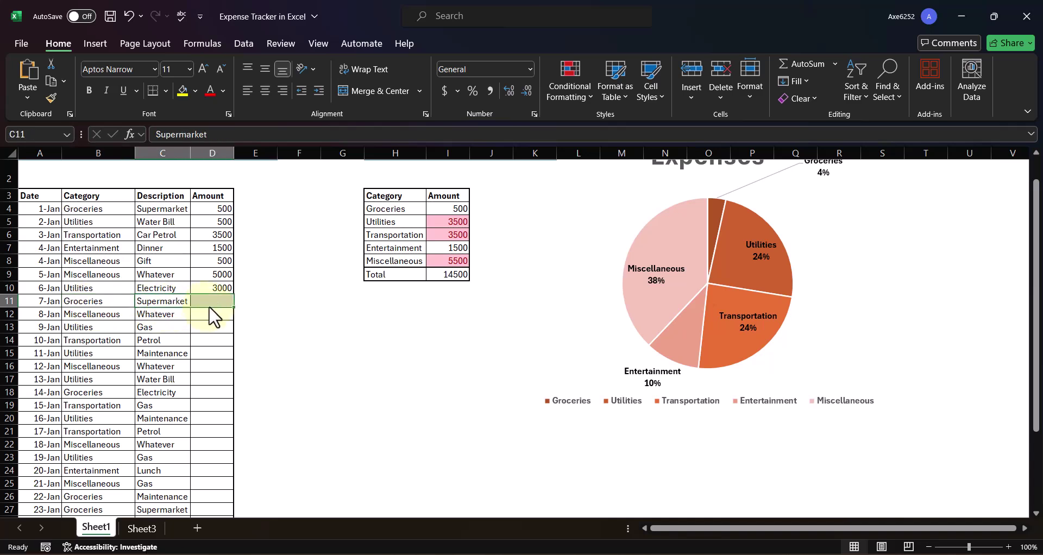
text(300)
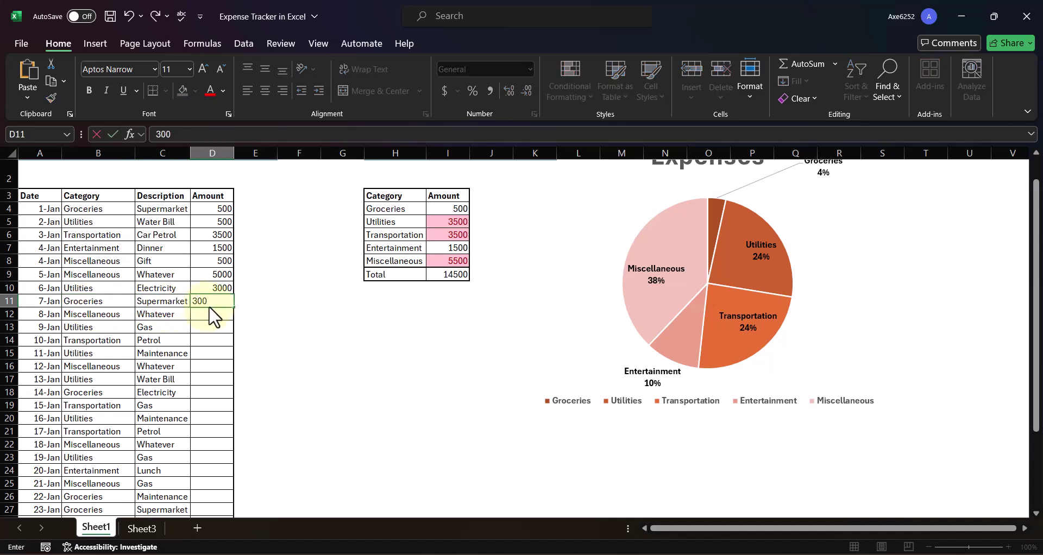
key(Return)
- Enter 500 as the amount of the 8-Jan miscellaneous expense
key(Left)
key(Left)
key(Right)
key(Right)
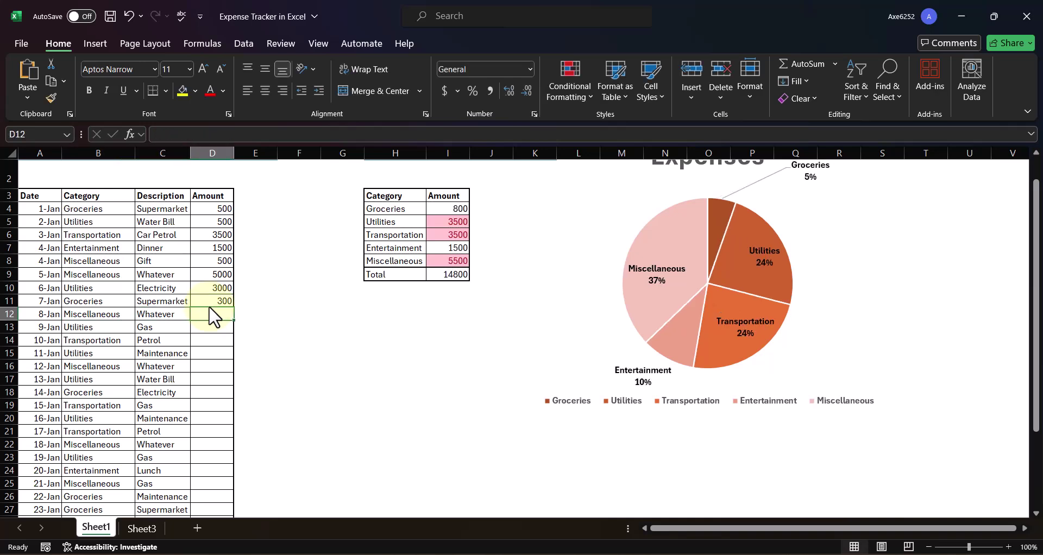
text(500)
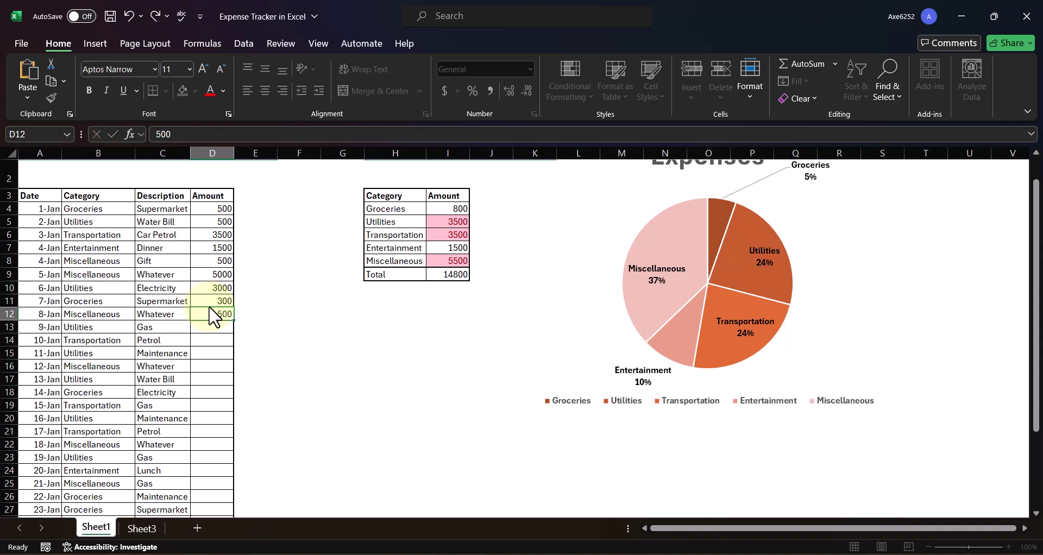
key(Return)
- Enter 1000 as the amount of the 9-Jan utilities expense for gas
key(Left)
key(Left)
key(Right)
key(Right)
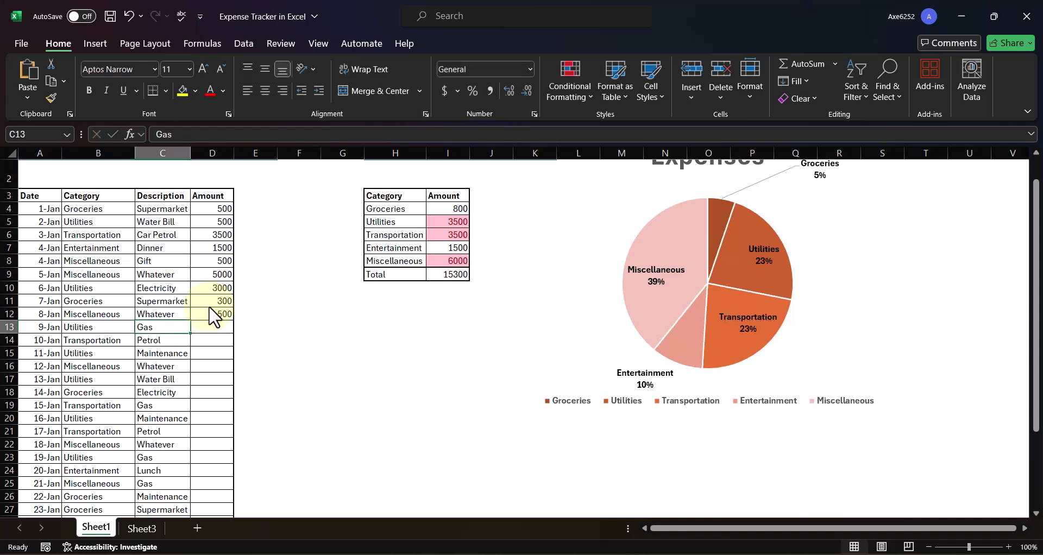
text(1000)
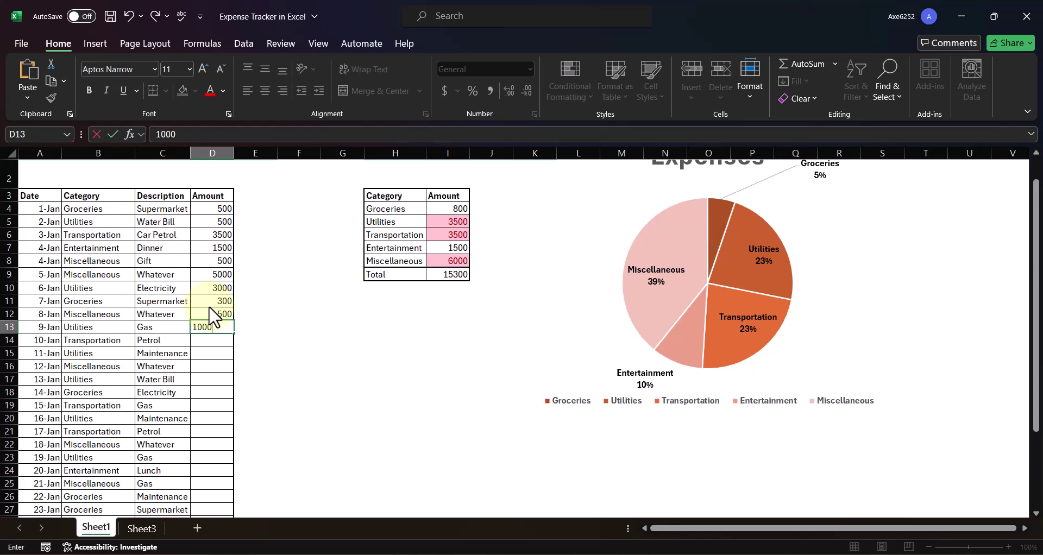
key(Return)
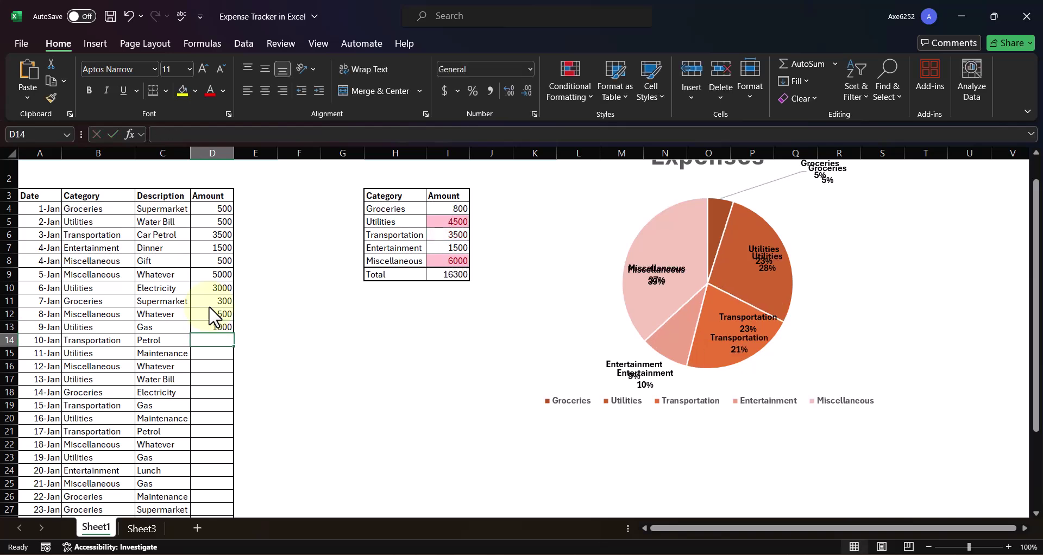
- Review the category and description entries from 10-Jan to 30-Jan and inspect the Entertainment slice of the pie chart
click(106, 325)
key(Down)
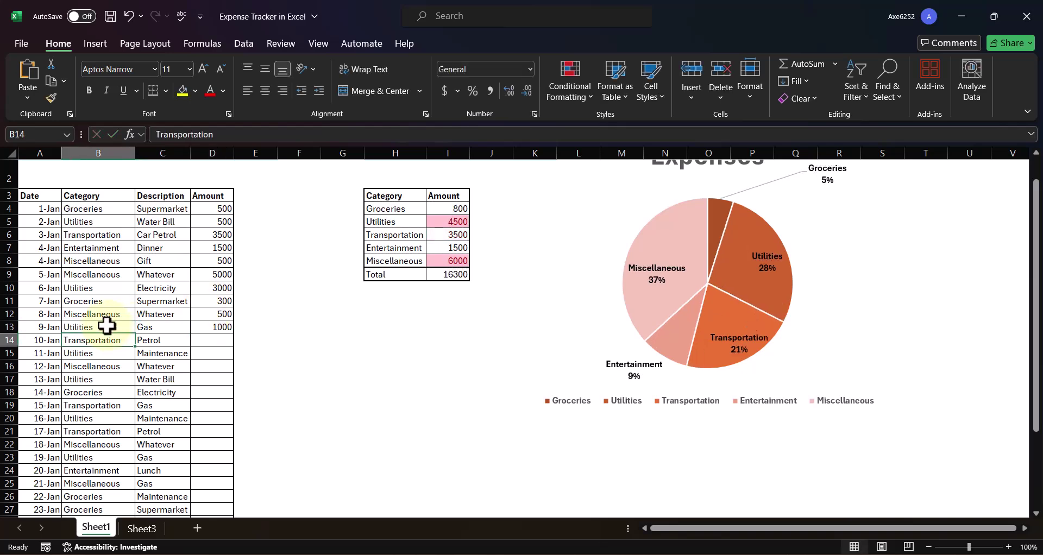
key(shift+Right)
key(ctrl+shift+Down)
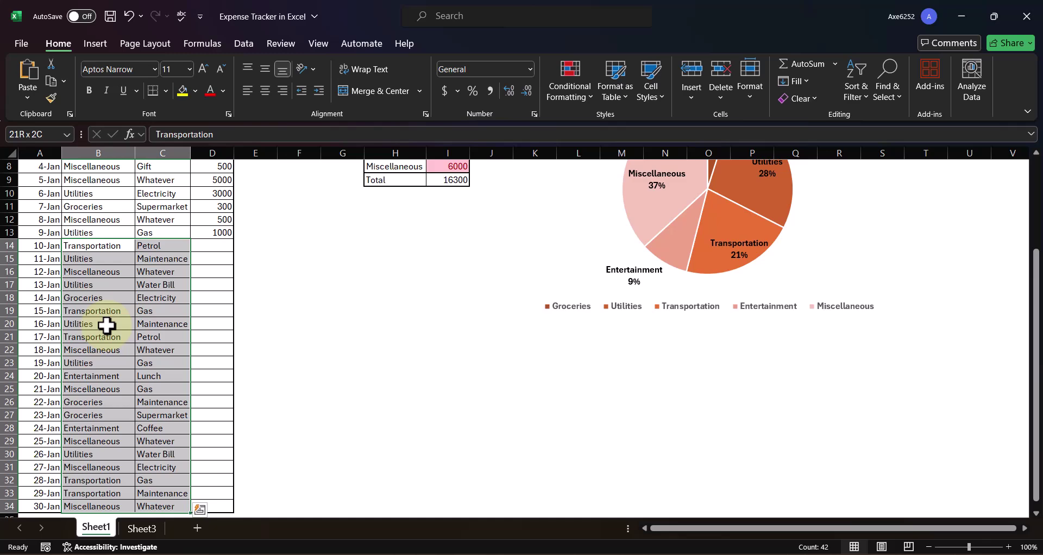
key(Down)
key(Up)
key(Down)
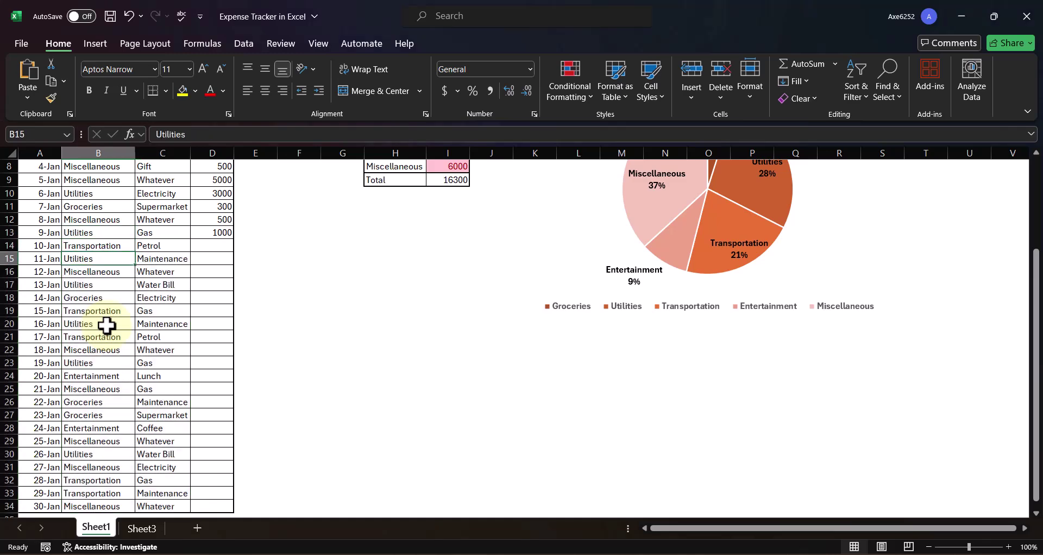
key(Up)
key(ctrl+Up)
key(ctrl+Up)
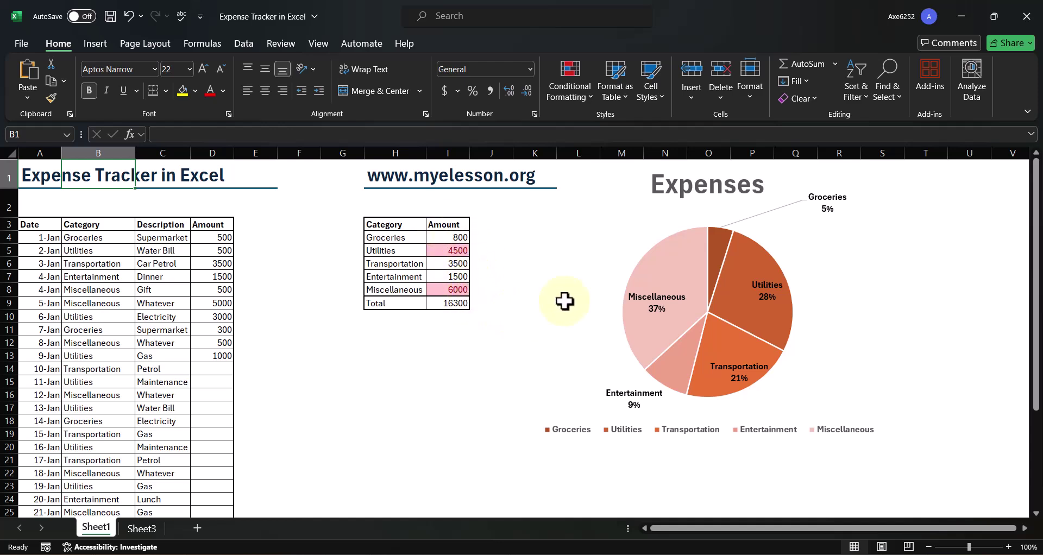
mouse_move(693, 337)
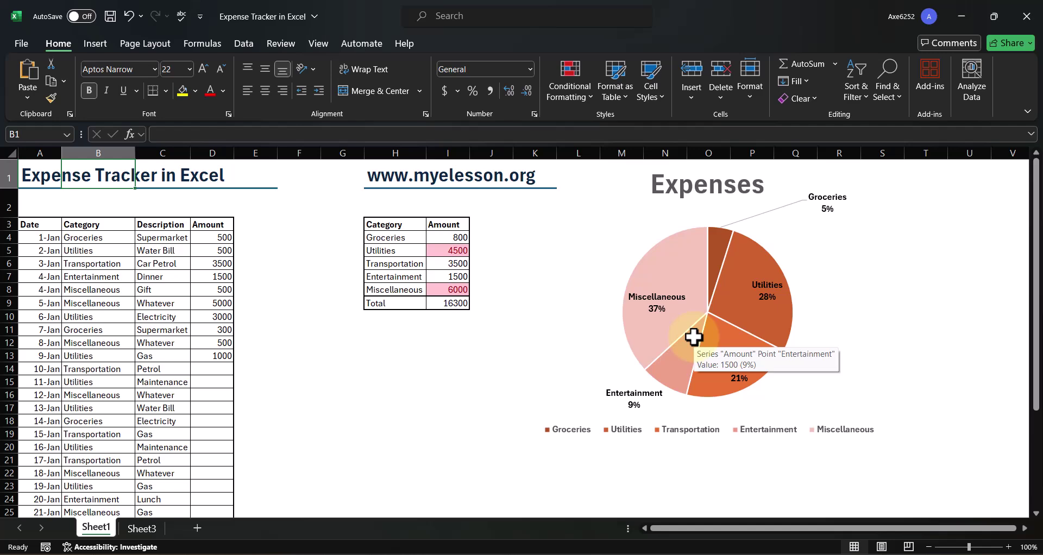
- Switch to Sheet3 and look over its expense table and the empty category summary
click(142, 528)
key(Left)
key(Left)
key(Left)
key(Left)
key(Left)
key(Left)
key(Left)
key(Left)
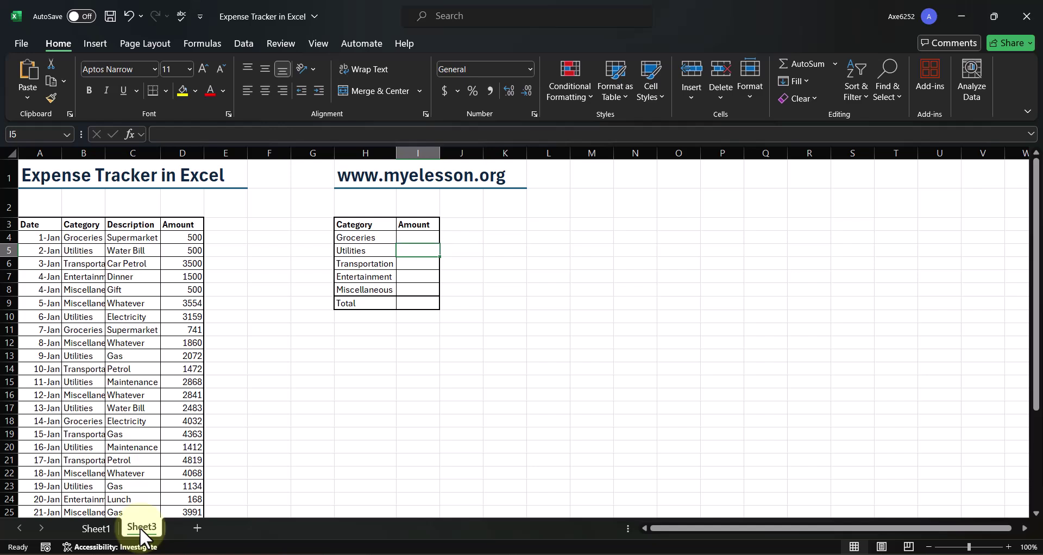
key(Right)
key(Right)
key(Right)
key(Right)
key(Right)
key(Right)
- Review the category names from Groceries to Miscellaneous in the summary table
key(Up)
key(shift+Down)
key(shift+Down)
key(shift+Down)
key(Up)
key(Up)
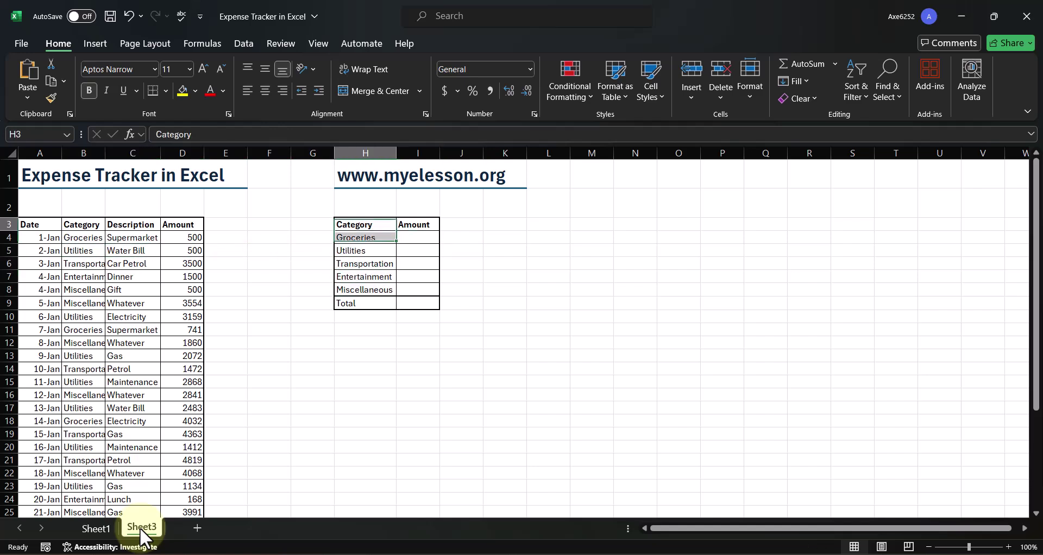
key(Down)
key(shift+Down)
key(shift+Down)
key(shift+Down)
key(shift+Down)
key(shift+Down)
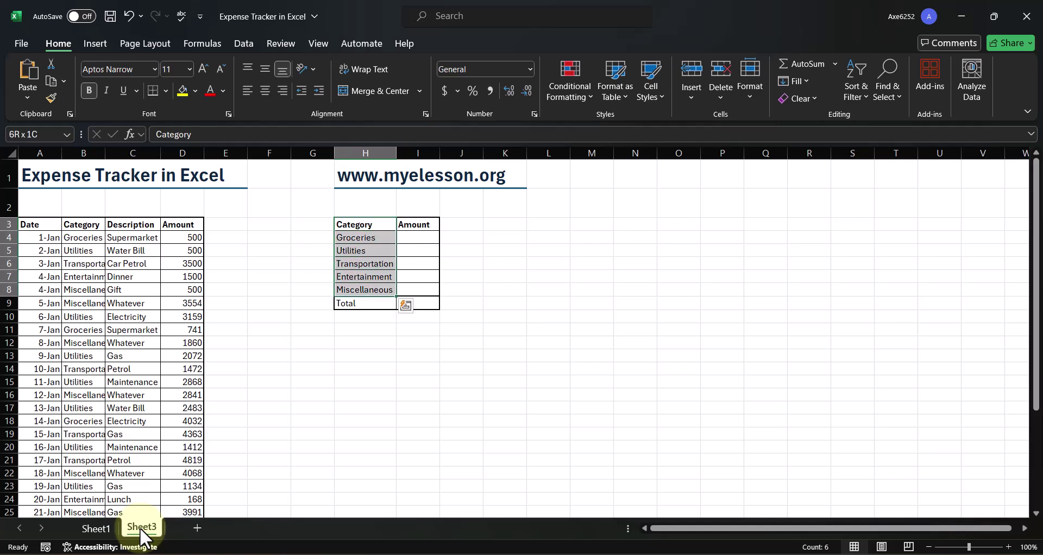
- Autofit the width of column B so the expense table's category names fit
key(Left)
key(Left)
key(Left)
key(Left)
key(Down)
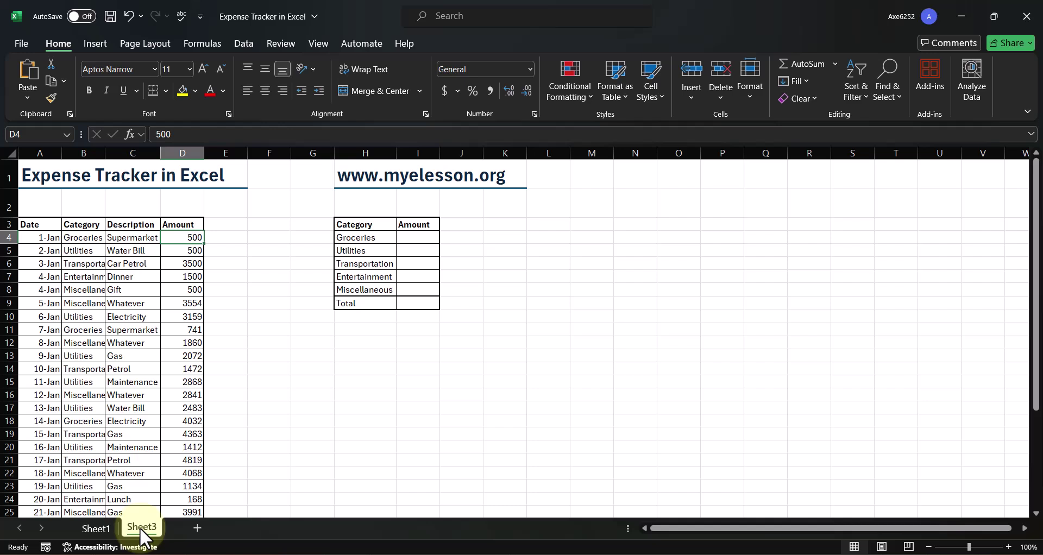
key(Left)
key(Left)
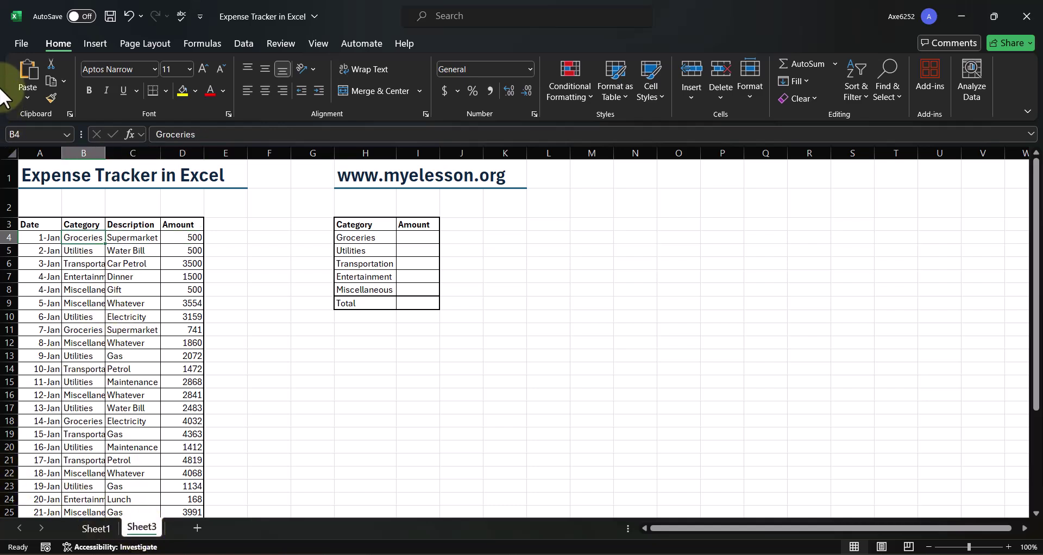
click(82, 228)
drag(103, 155, 103, 154)
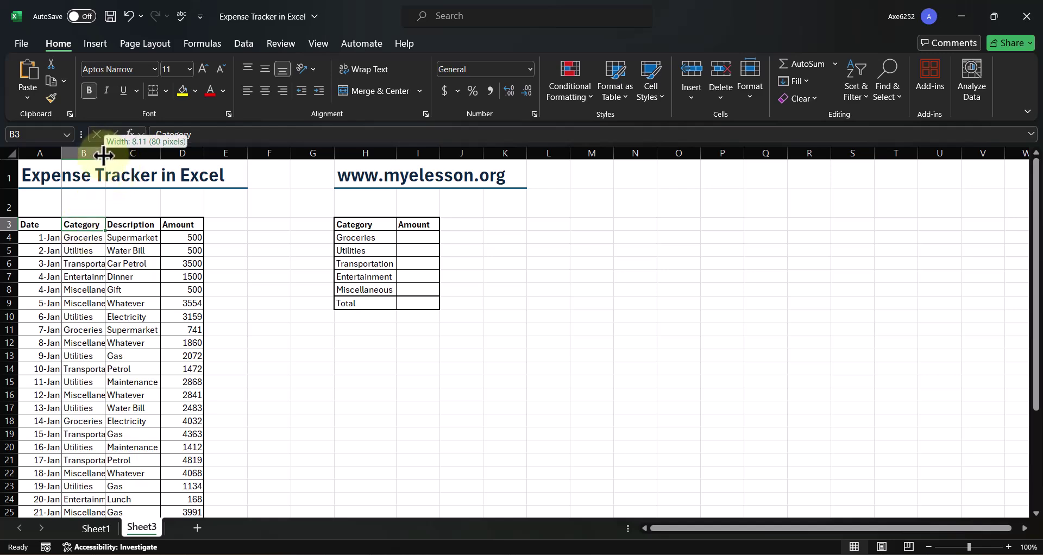
double_click(103, 154)
- Clear the category entries from 6-Jan to 30-Jan in B10:B34
click(90, 239)
key(Down)
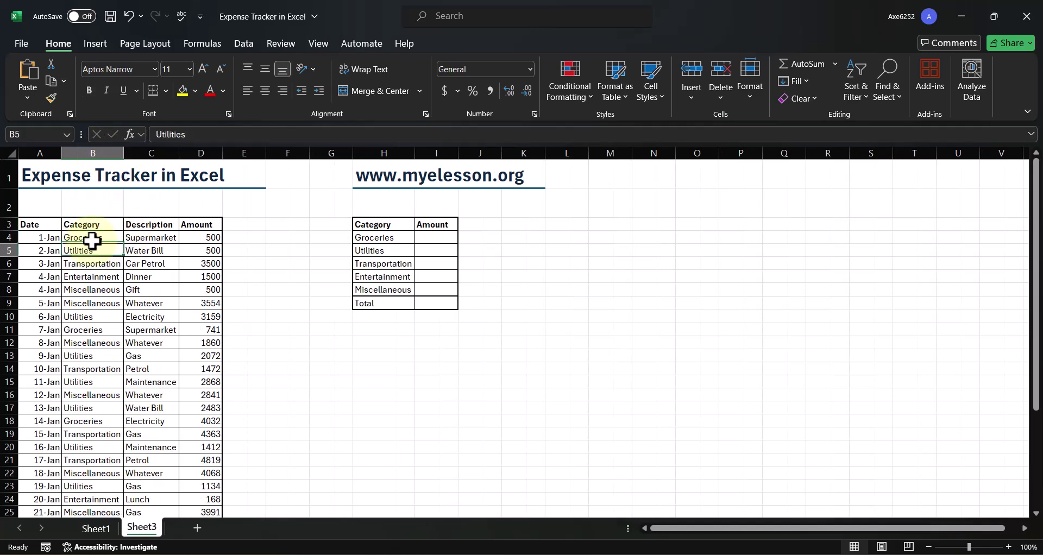
key(Down)
key(Down)
key(Down)
key(Down)
key(Down)
key(Delete)
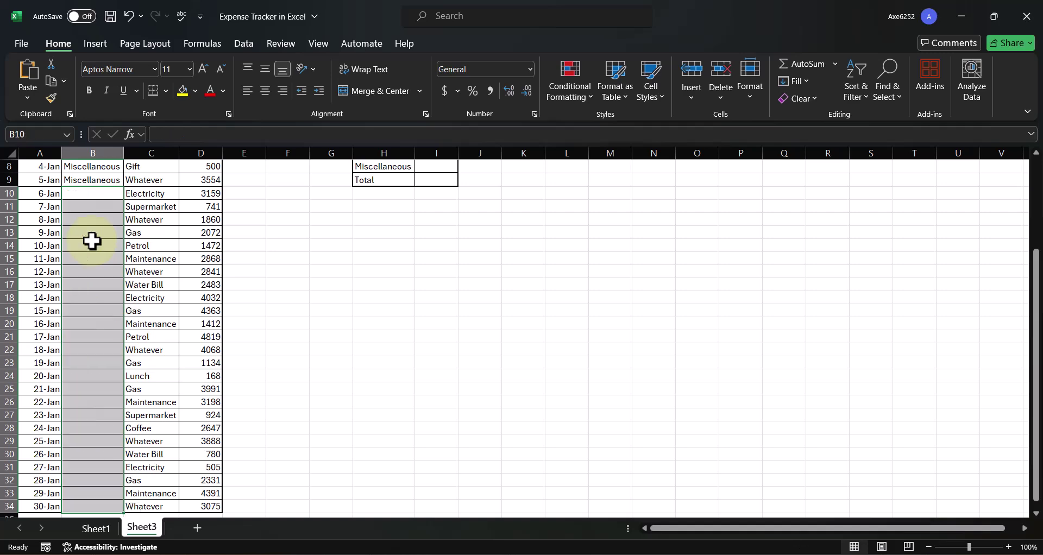
- Clear the descriptions and amounts from 6-Jan to 30-Jan in C10:D34
key(Right)
key(shift+Right)
key(ctrl+shift+Down)
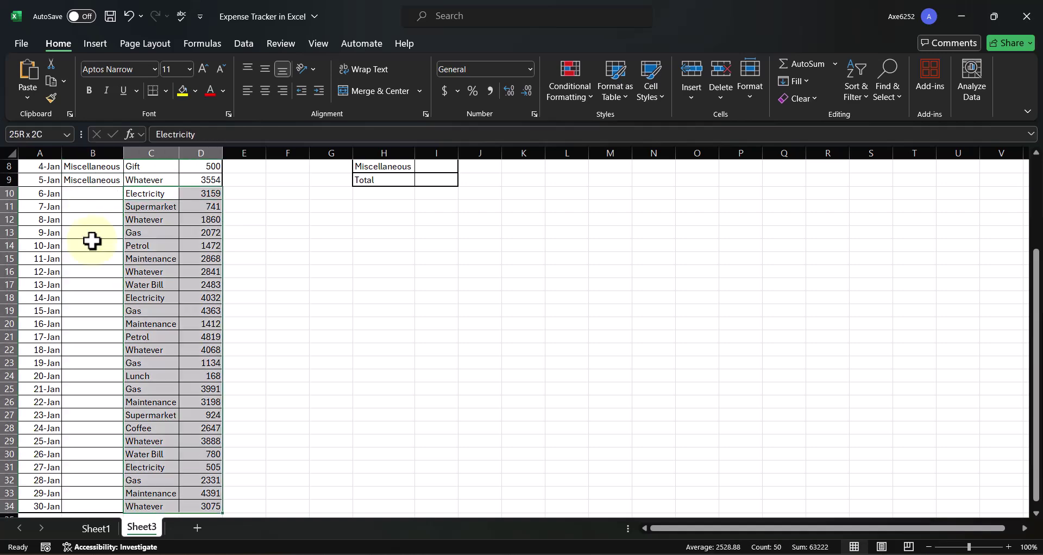
key(Delete)
- Enter Entertainment as the category of the 6-Jan expense in B10
key(Up)
key(Up)
key(Up)
key(Up)
key(Up)
key(Up)
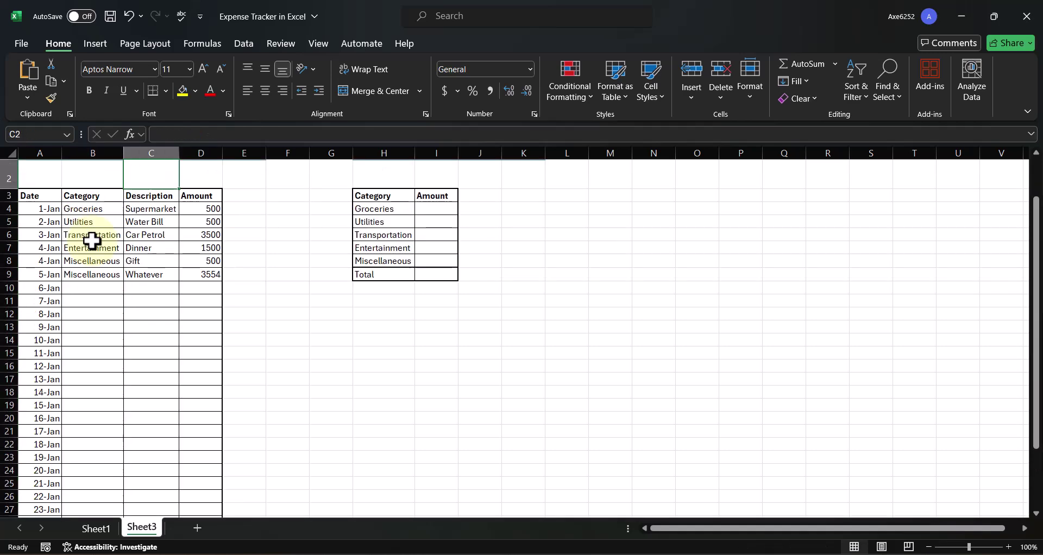
key(Down)
key(Down)
key(Down)
key(Down)
key(Down)
key(Down)
key(Left)
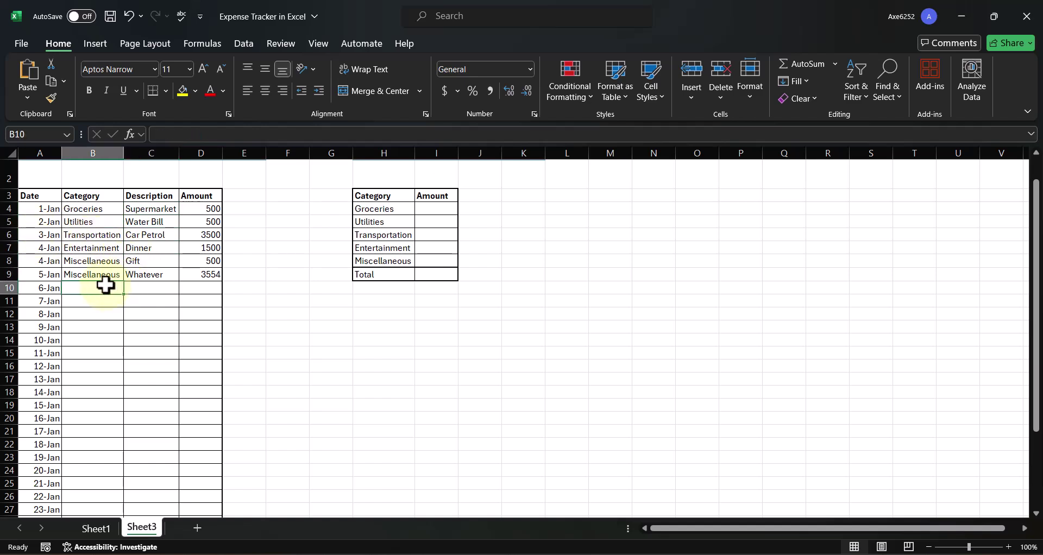
text(Y)
key(BackSpace)
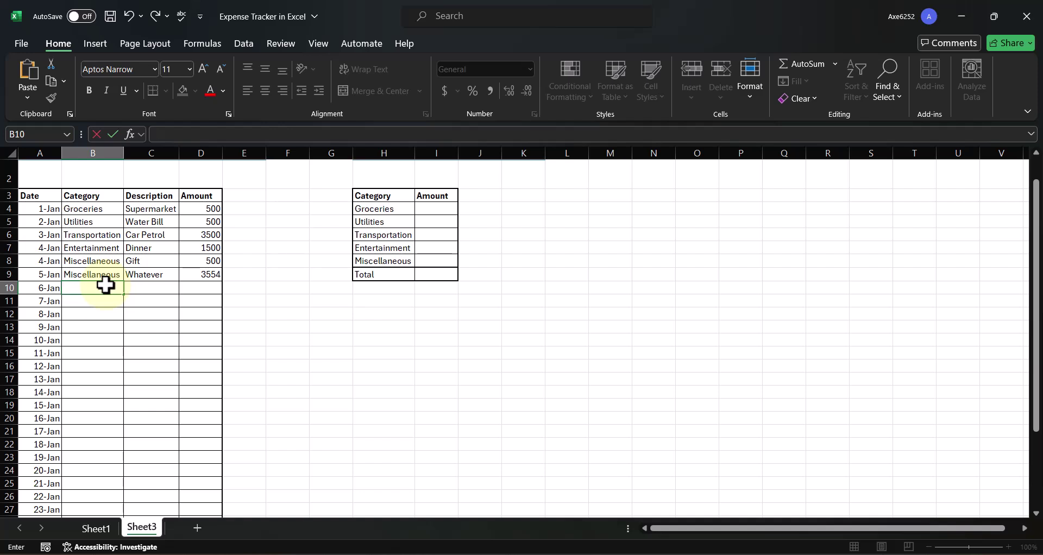
text(Entertainment)
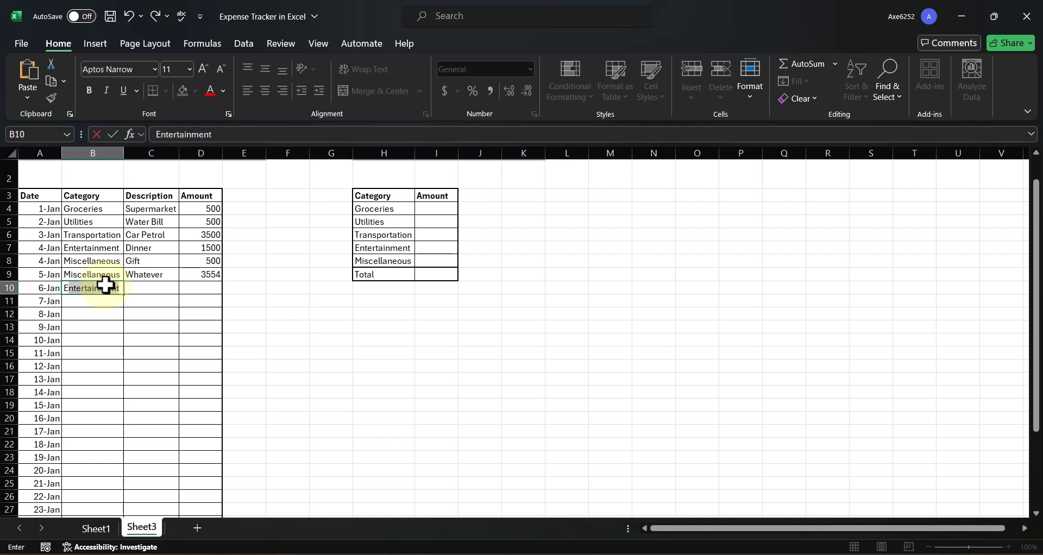
key(Tab)
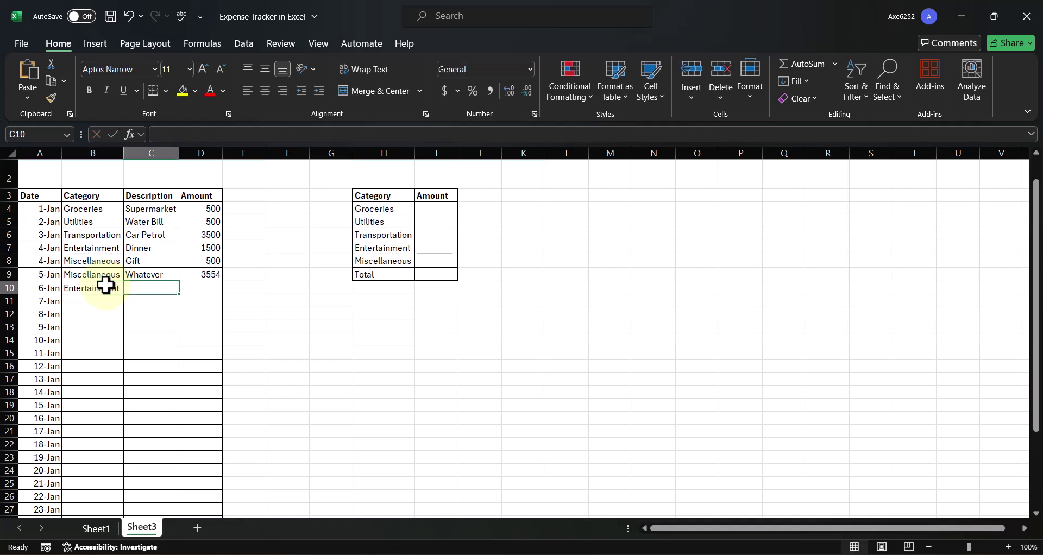
- Enter Movie as the description of the 6-Jan entertainment expense
text(Mobie)
key(ctrl+Return)
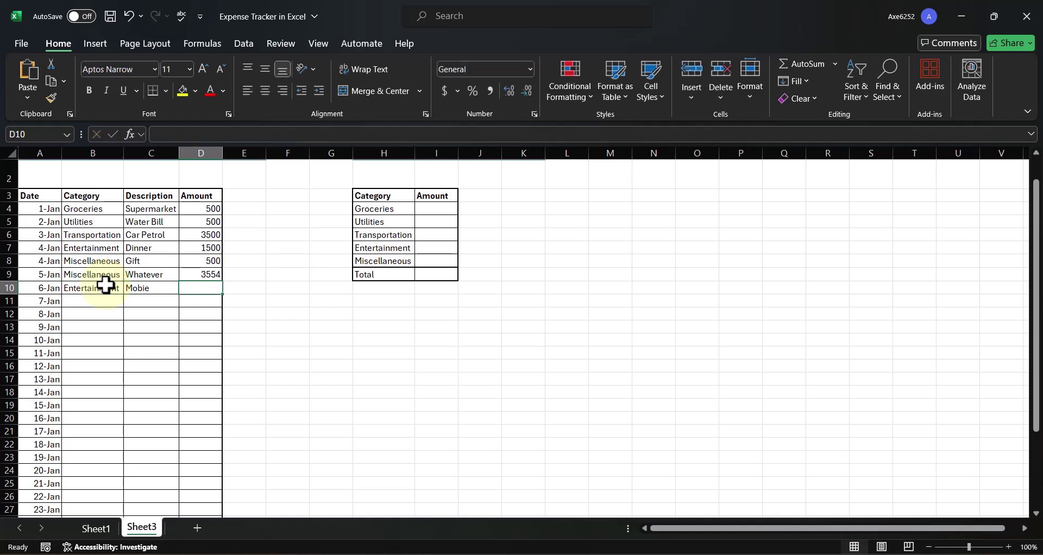
text(Mov)
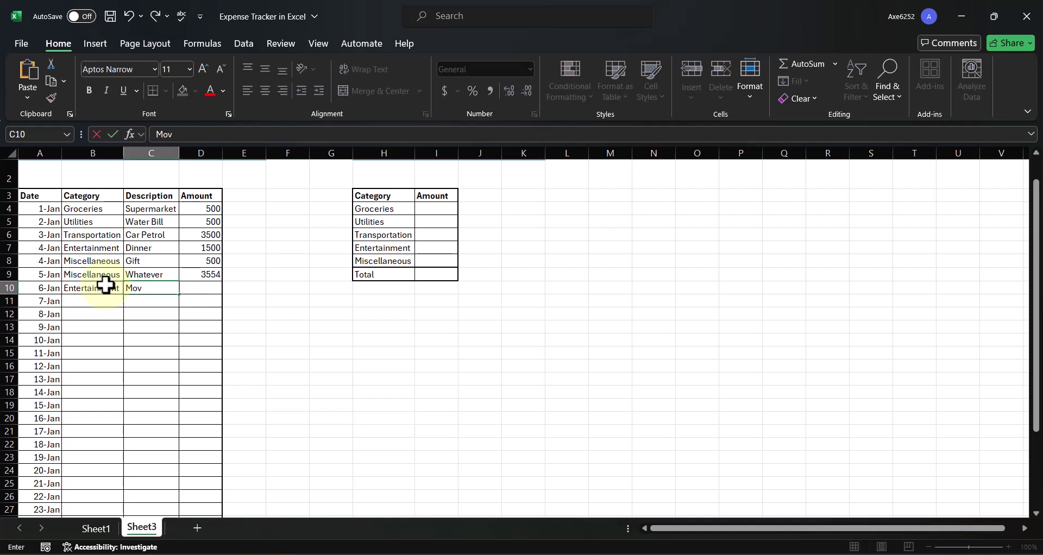
text(ie)
key(Tab)
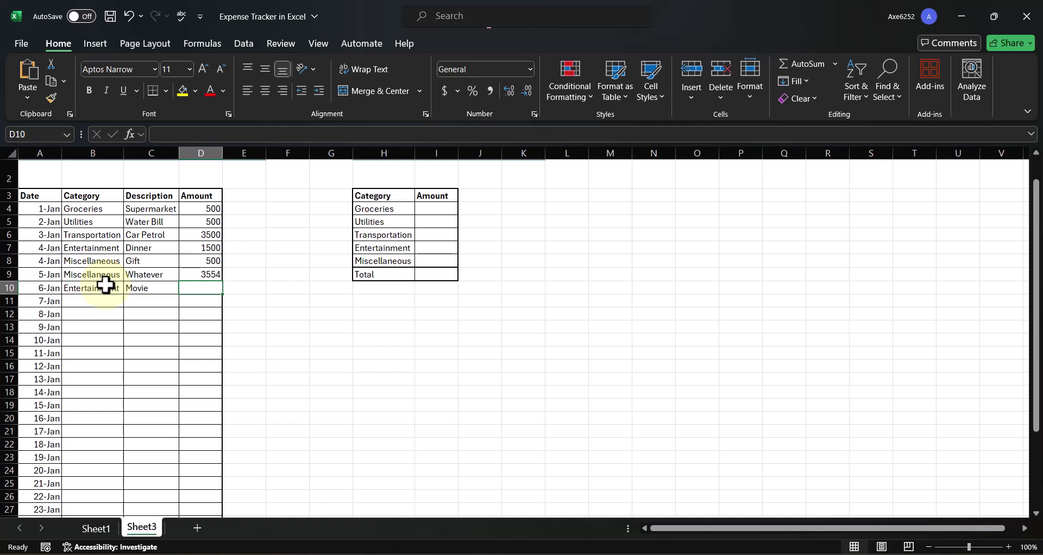
- Enter 1200 as the amount of the 6-Jan movie expense
text(1200)
key(ctrl+Return)
key(Left)
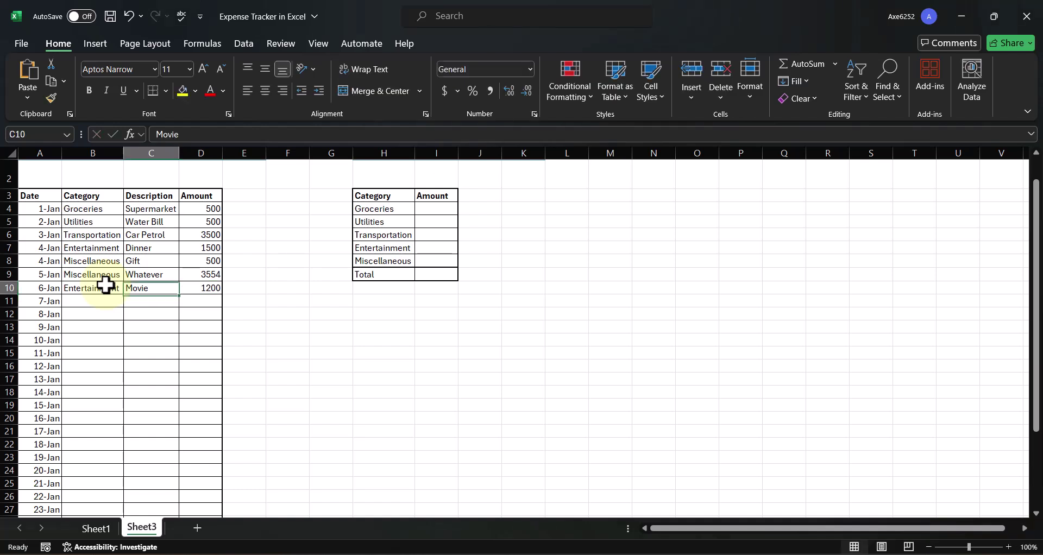
key(Right)
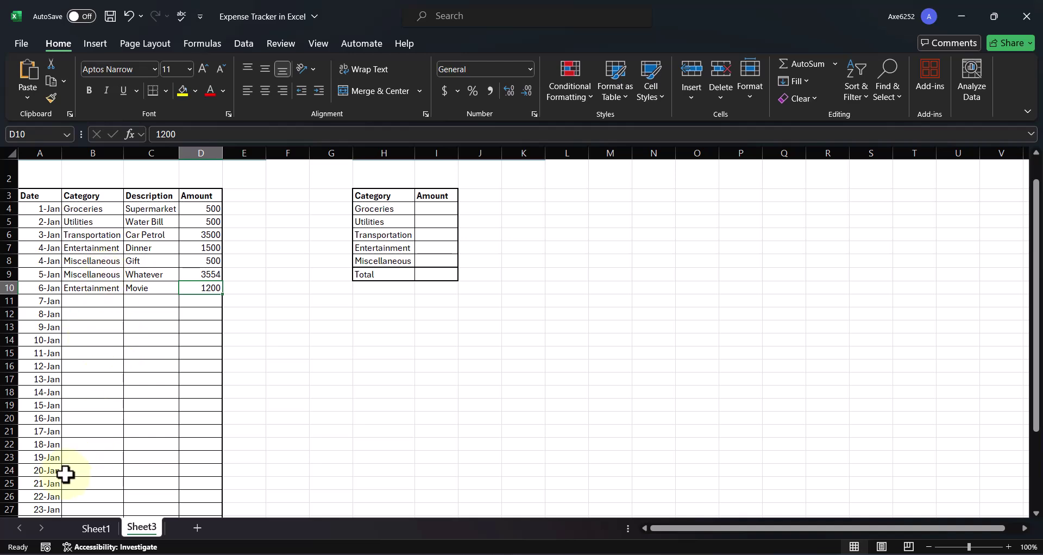
scroll(386, 347, up, 1)
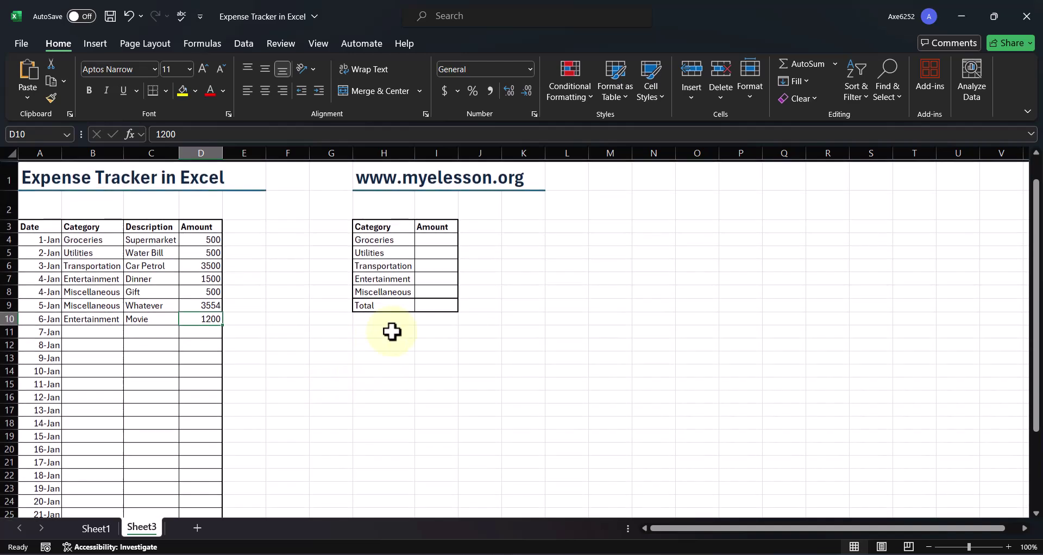
- Write the function name SUMIF as a note in cell L4 beside the summary table
click(435, 240)
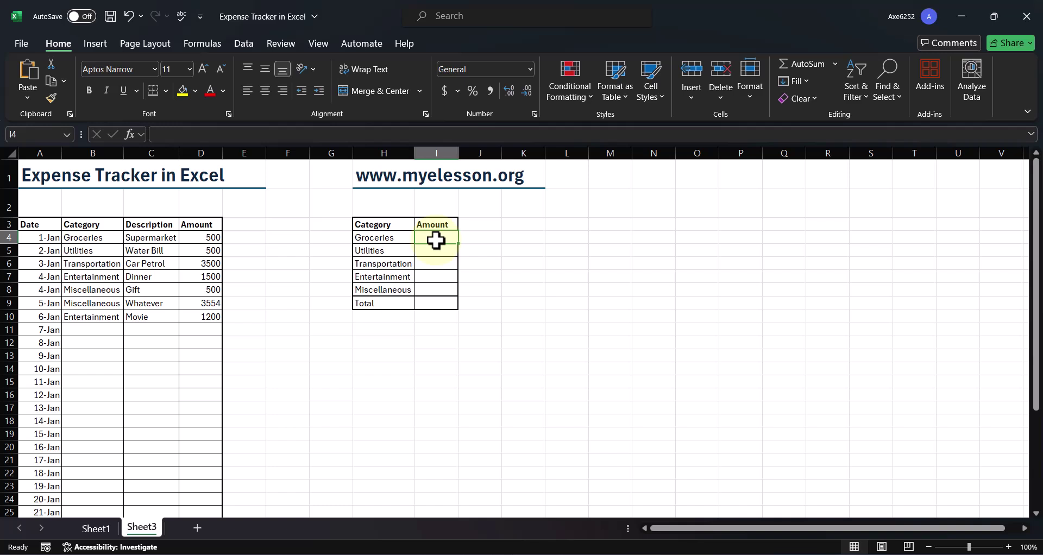
key(Right)
key(Right)
key(Right)
text(SU)
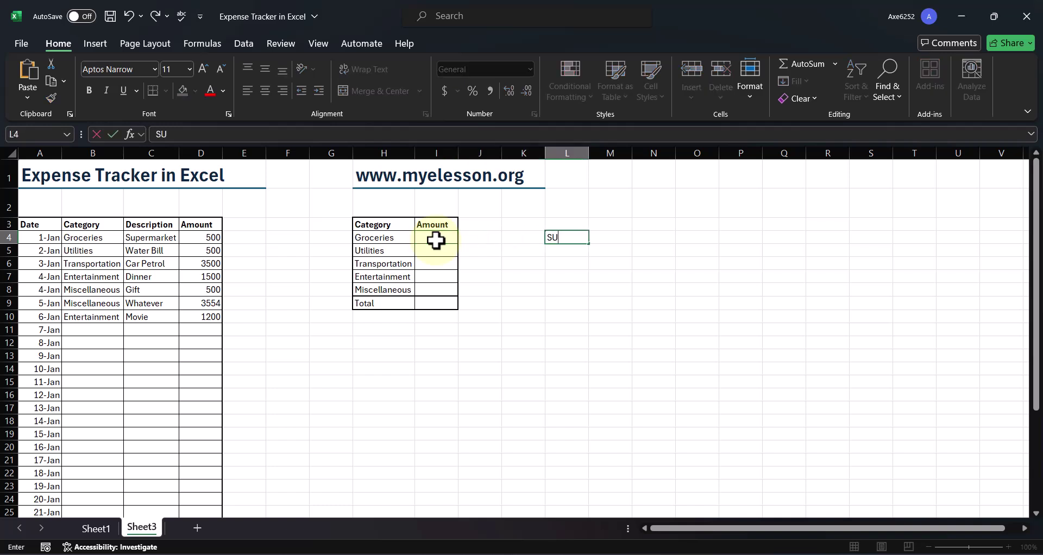
key(Return)
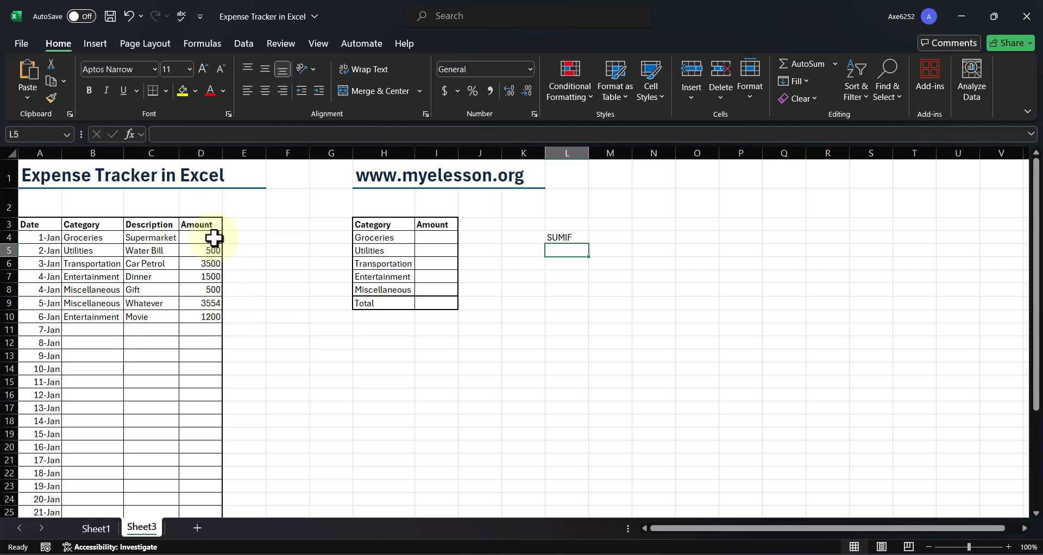
- Start a SUMIF formula in I4 for the Groceries amount, with B4:B34 as the criteria range
key(Left)
key(Left)
key(Left)
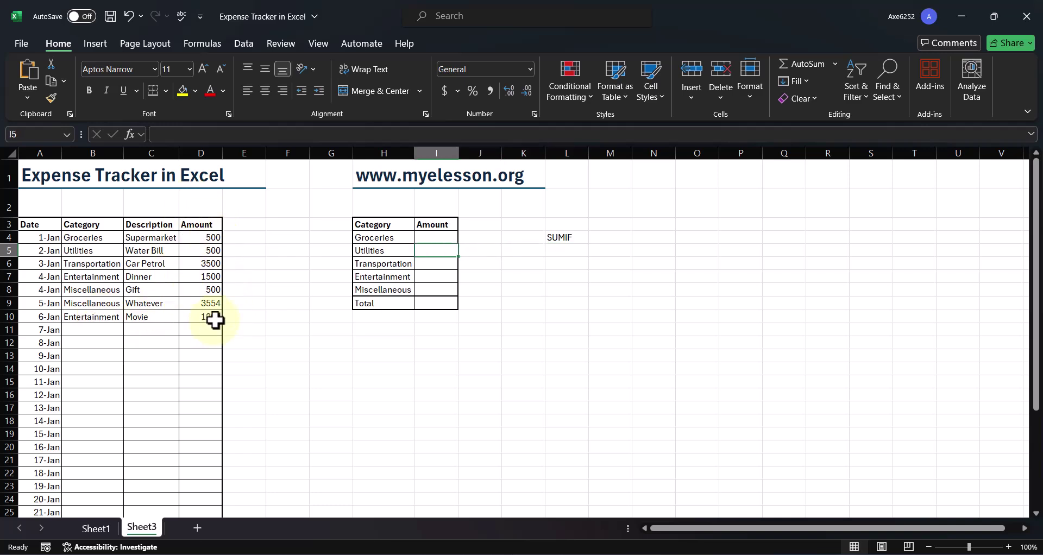
key(Up)
text(=)
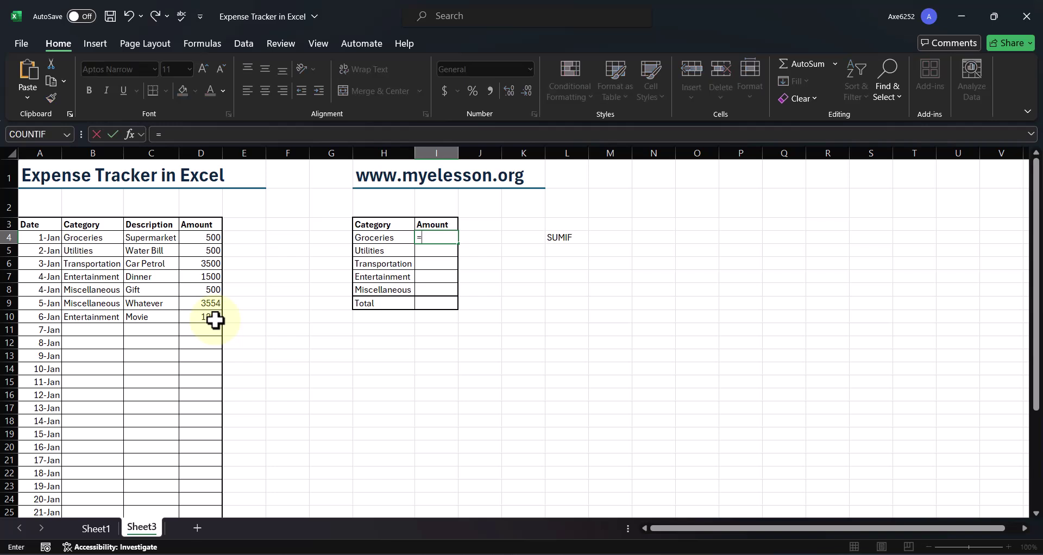
text(sumif)
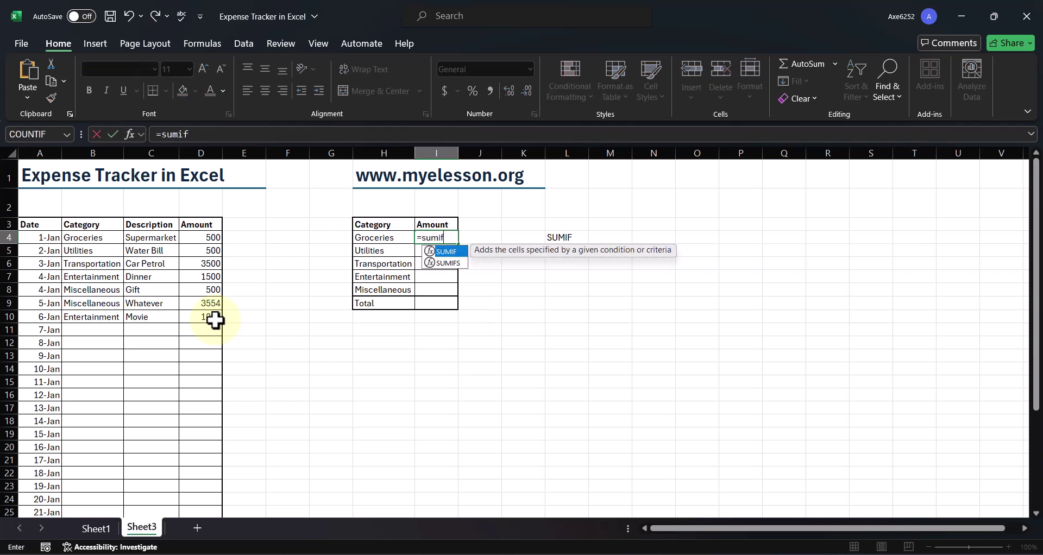
key(Tab)
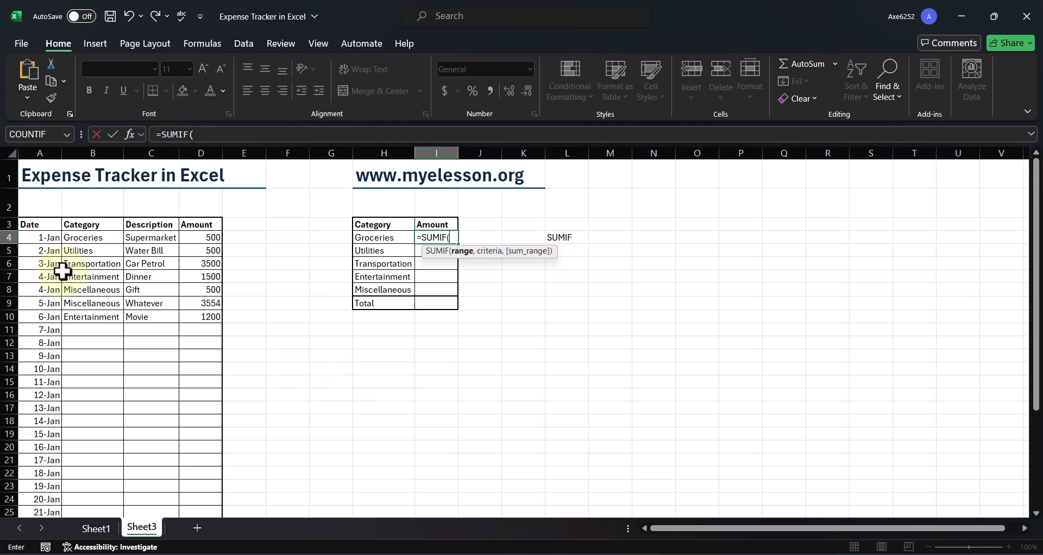
drag(97, 233, 97, 235)
text(,)
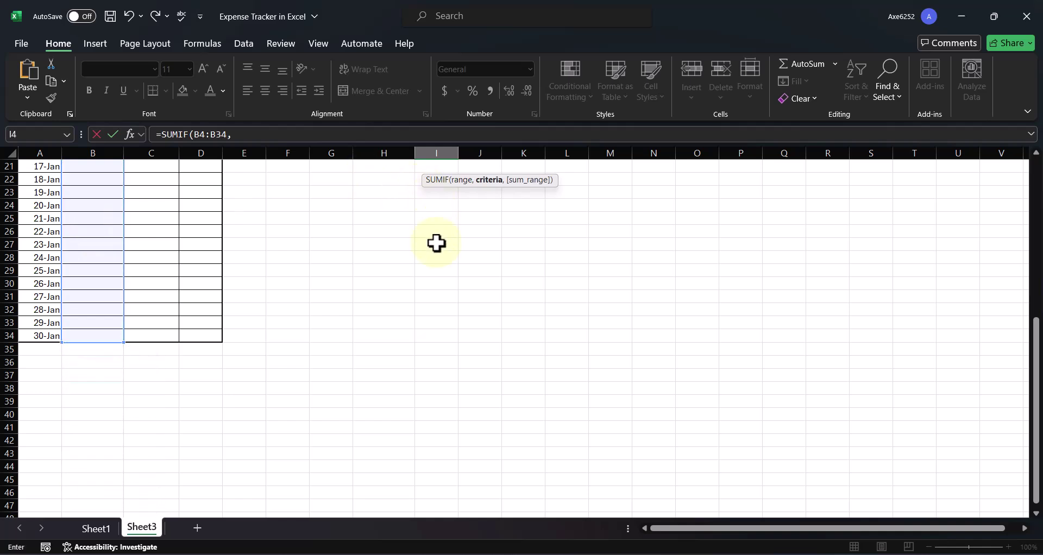
- Set the Groceries cell H4 as the criteria of the SUMIF formula
scroll(435, 242, up, 7)
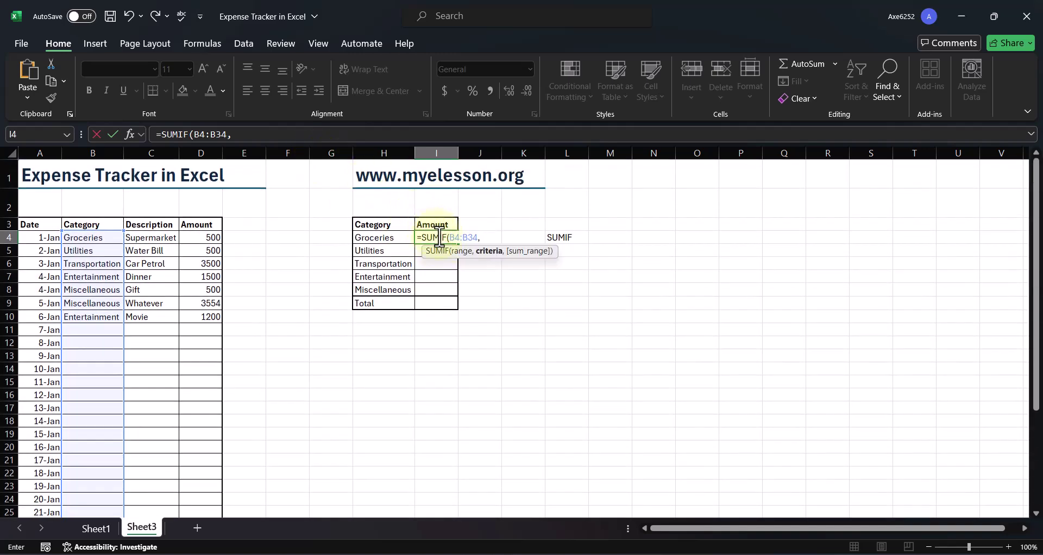
click(373, 237)
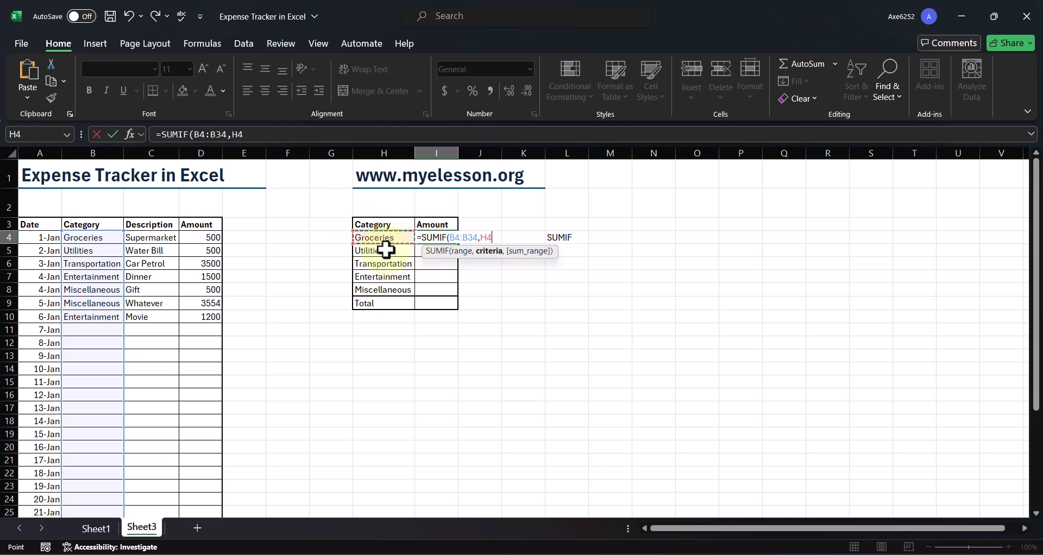
text(,)
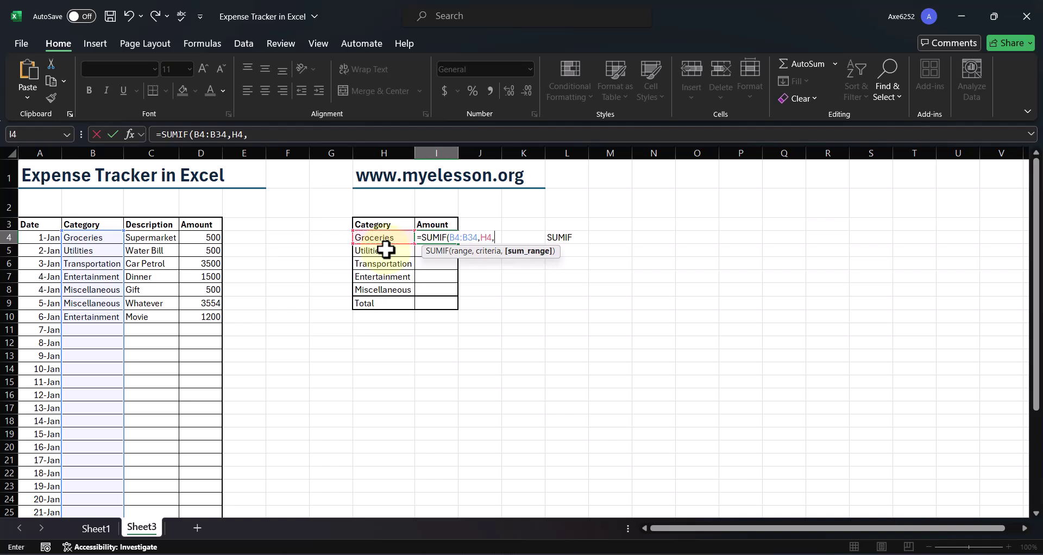
- Set the amounts in D4:D34 as the sum range and complete the Groceries SUMIF formula
click(200, 246)
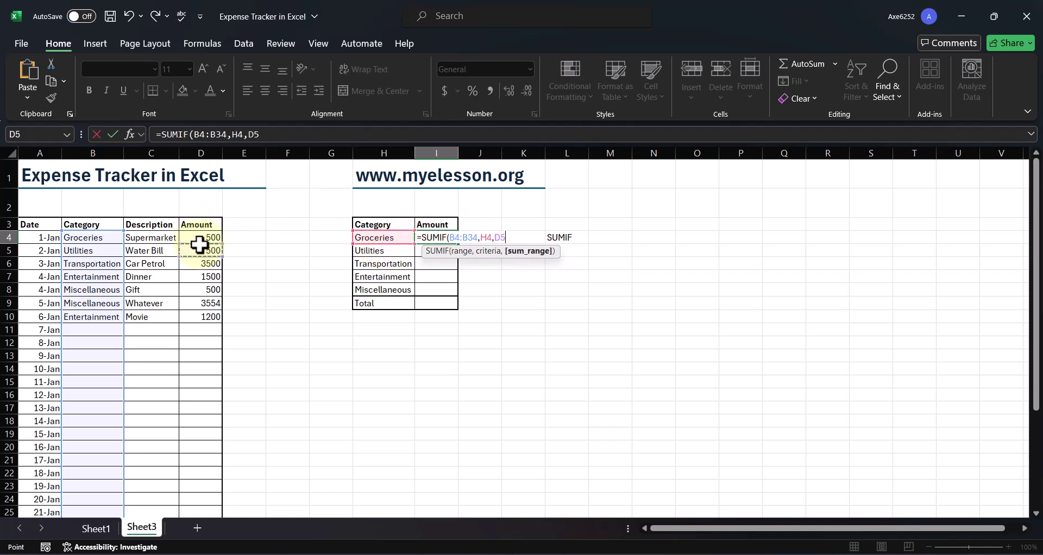
drag(200, 239, 201, 399)
scroll(200, 245, down, 7)
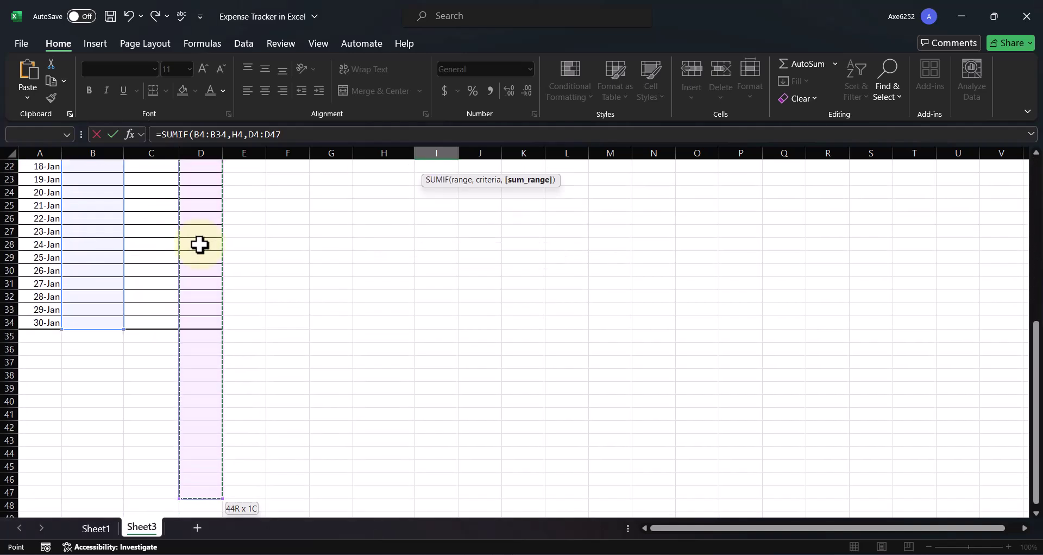
drag(199, 245, 199, 245)
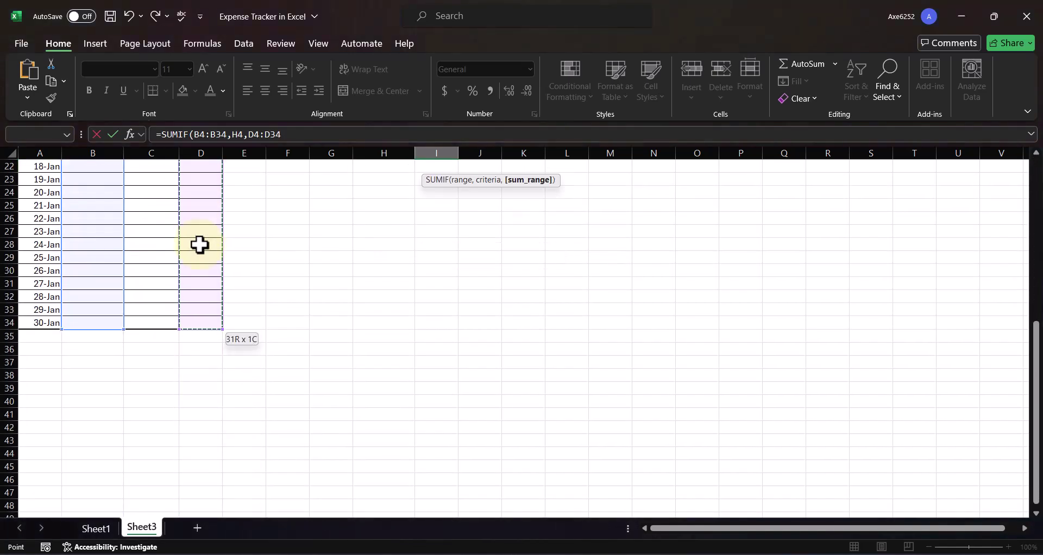
key(Return)
key(Up)
scroll(200, 245, up, 1)
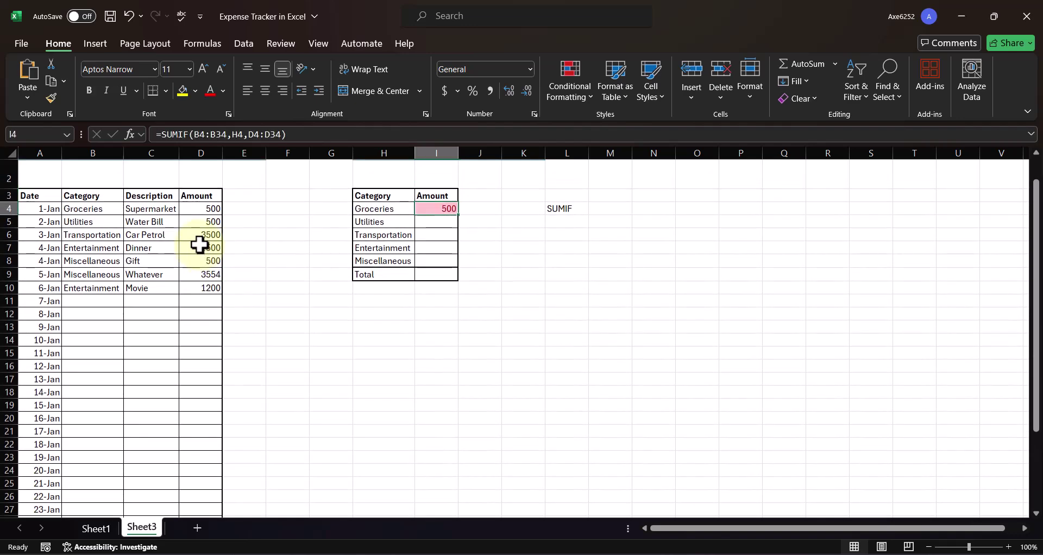
- Start a SUMIF formula in I5 for the Utilities amount, with B4:B34 as the criteria range
scroll(423, 281, up, 1)
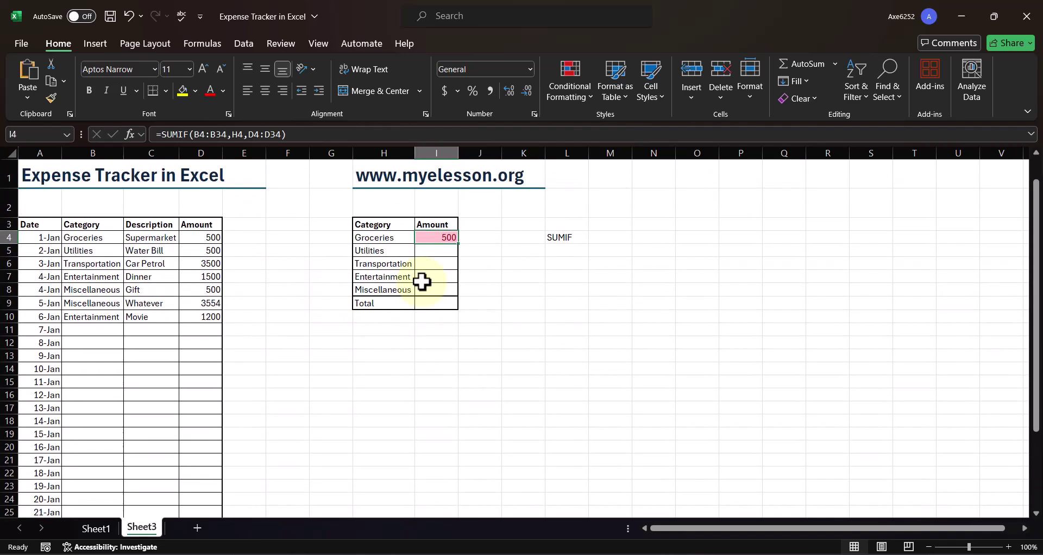
key(Down)
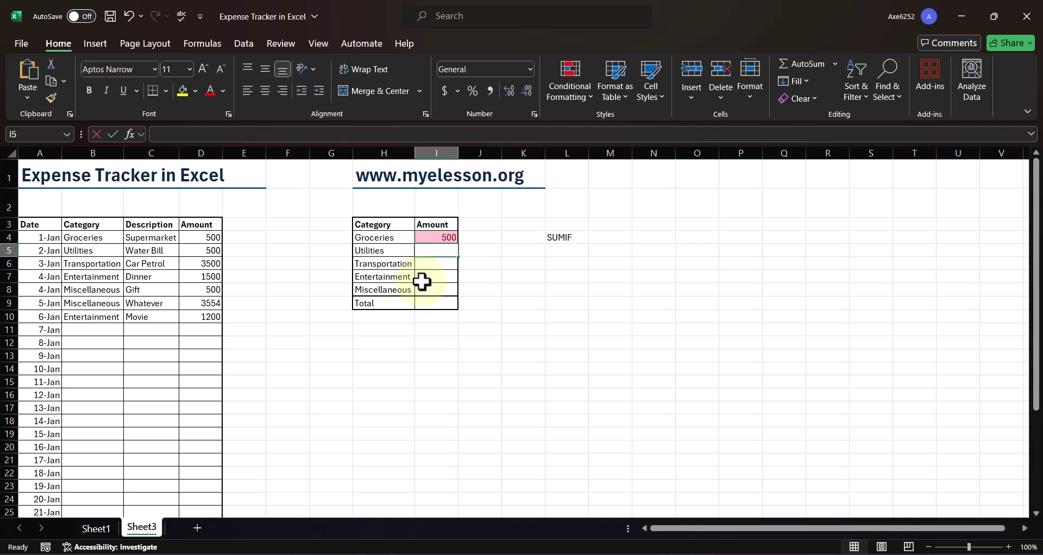
text(=sumif)
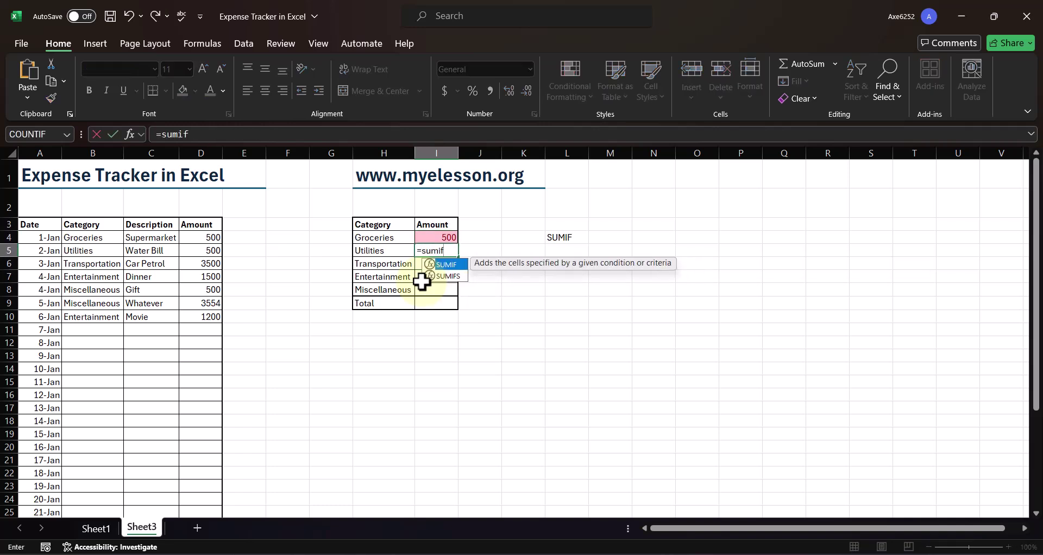
key(Tab)
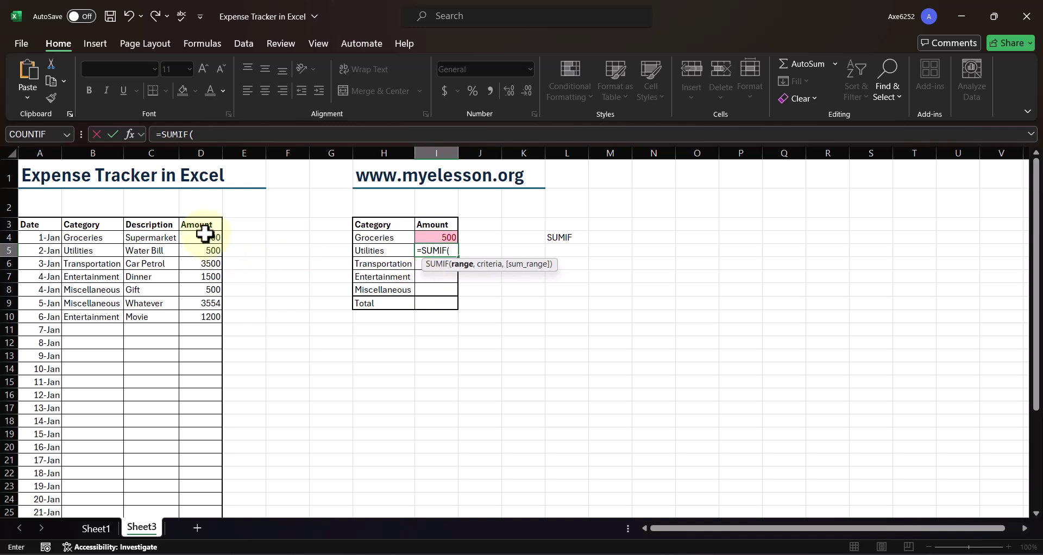
click(82, 237)
key(ctrl+shift+Down)
key(shift+Down)
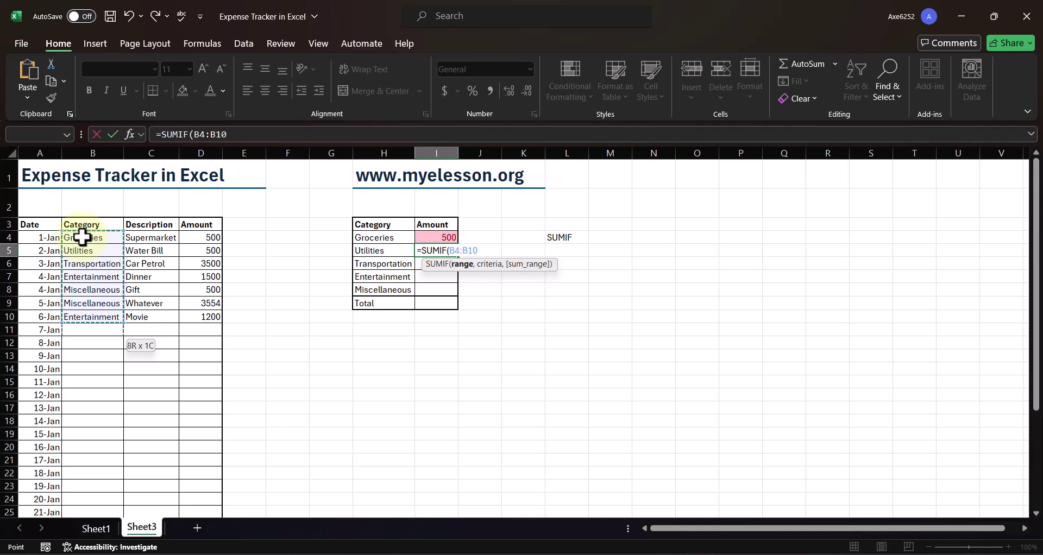
key(shift+Down)
key(shift+Down)
key(shift+Down)
key(shift+Down)
key(shift+Down)
key(shift+Down)
key(shift+Down)
key(shift+Down)
key(shift+Down)
key(shift+Down)
key(shift+Down)
key(shift+Down)
key(shift+Down)
key(shift+Down)
key(shift+Down)
key(shift+Down)
key(shift+Down)
key(shift+Down)
key(shift+Down)
key(shift+Down)
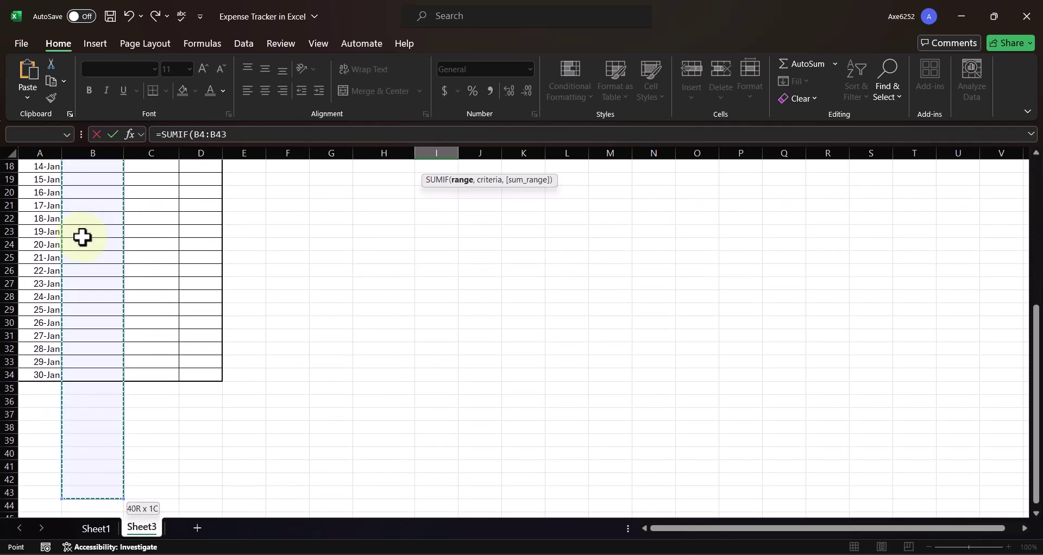
key(shift+Up)
key(shift+Up)
key(shift+Up)
key(shift+Up)
key(shift+Up)
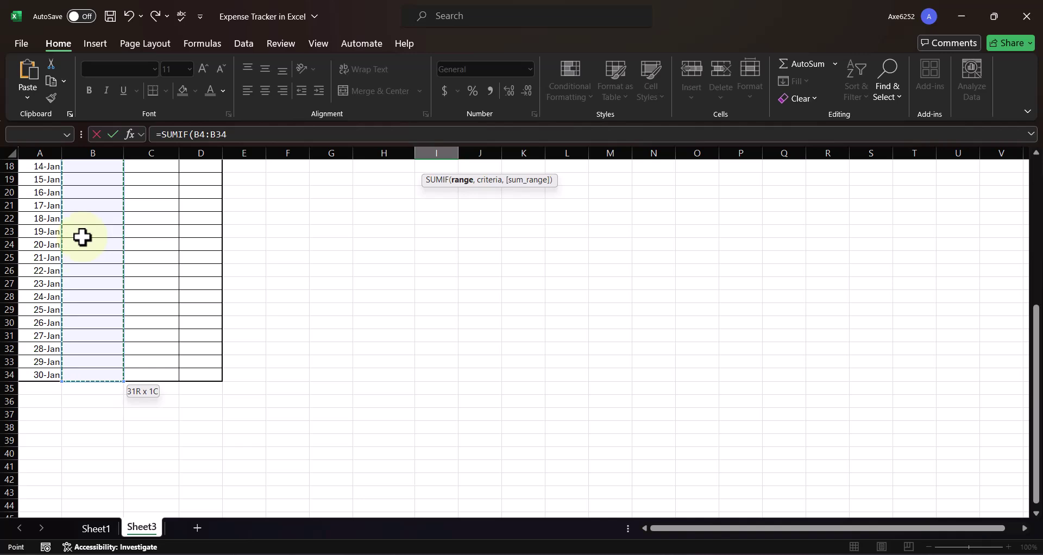
- Set the Utilities cell H5 as the criteria of the SUMIF formula
text(,)
scroll(317, 288, up, 6)
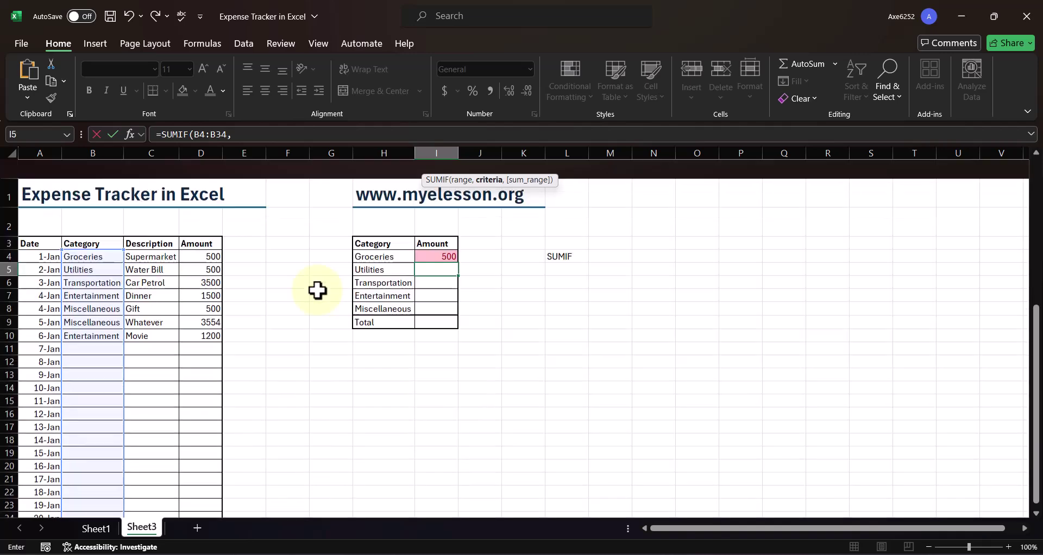
click(385, 249)
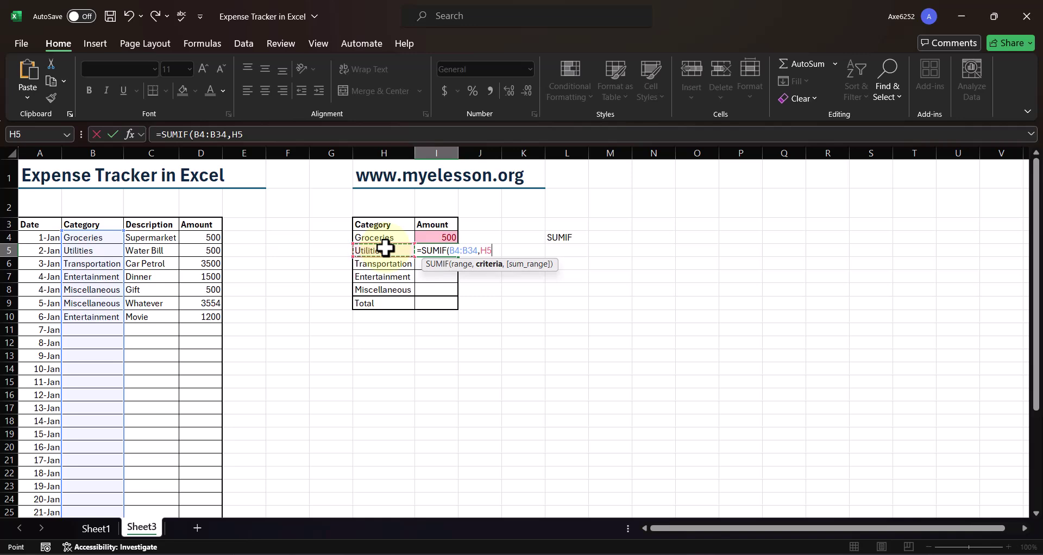
text(,)
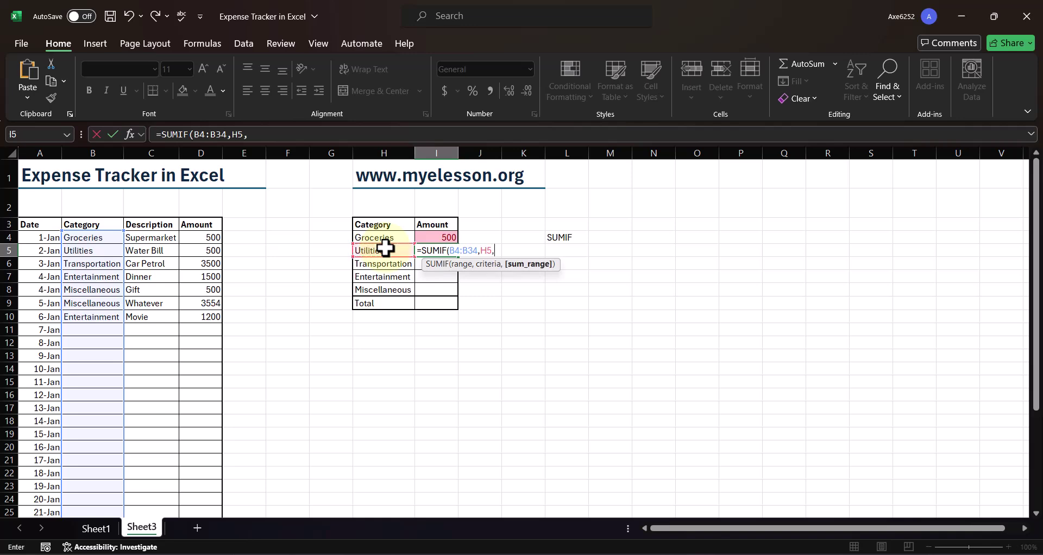
- Set the amounts in D4:D34 as the sum range and complete the Utilities SUMIF formula
click(212, 237)
key(shift+Down)
key(shift+Down)
key(shift+Down)
key(shift+Down)
key(shift+Down)
key(shift+Down)
key(shift+Down)
key(shift+Down)
key(shift+Down)
key(shift+Down)
key(shift+Down)
key(shift+Down)
key(shift+Down)
key(shift+Down)
key(shift+Down)
key(shift+Down)
key(shift+Down)
key(shift+Down)
key(shift+Down)
key(shift+Down)
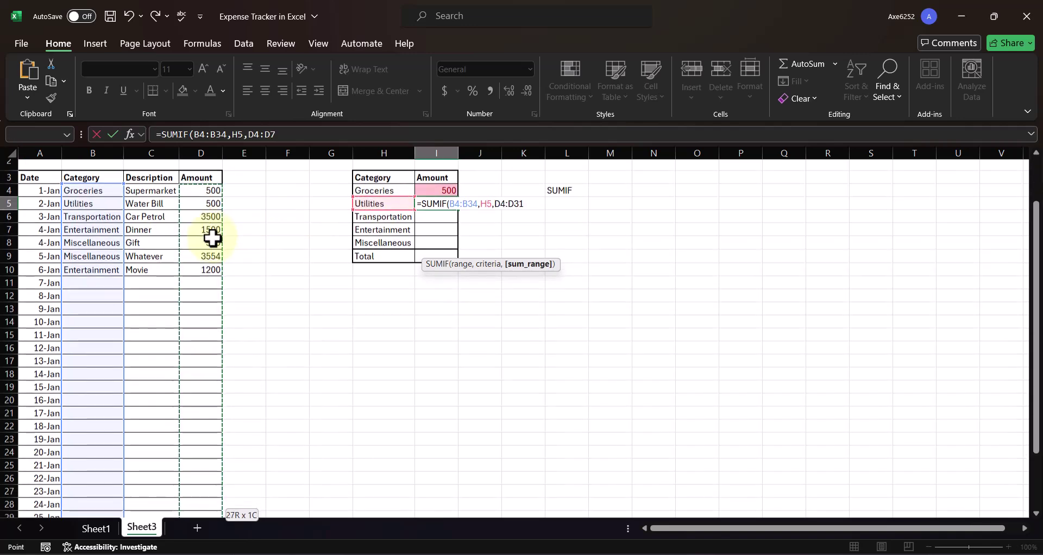
key(shift+Up)
key(shift+Up)
key(shift+Up)
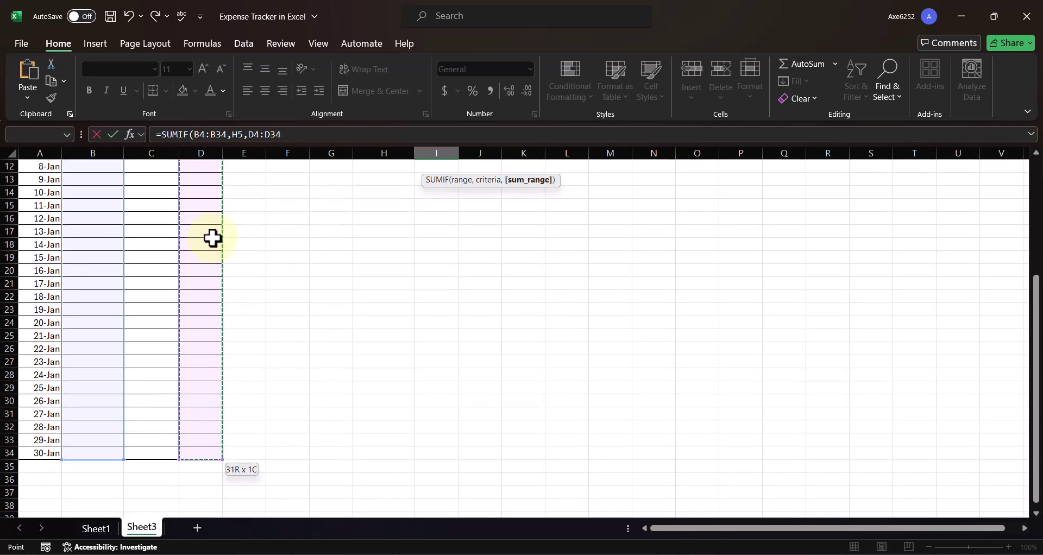
key(Return)
- Enter the 7-Jan expense in row 11 with category Utilities, description Electricity and amount 5000
key(Up)
key(Up)
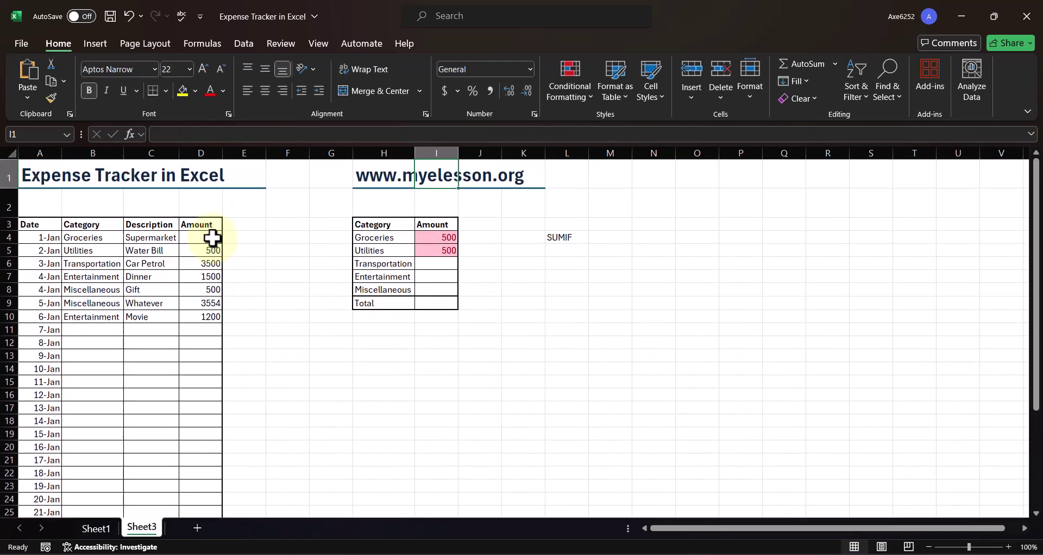
key(Down)
key(Left)
key(Left)
key(Left)
key(Left)
key(Left)
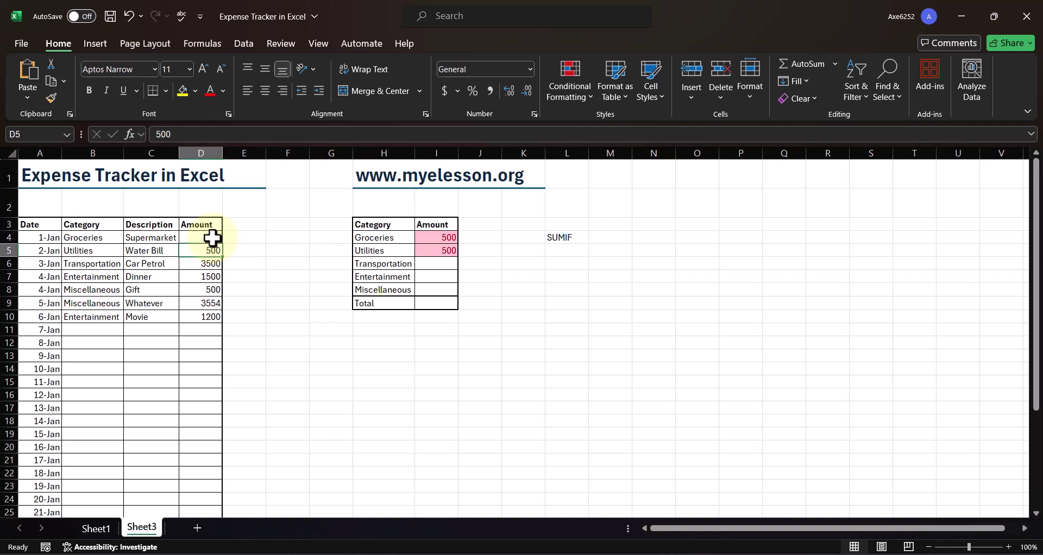
key(Down)
key(Down)
key(Down)
key(Down)
key(Down)
key(Down)
key(Left)
key(Left)
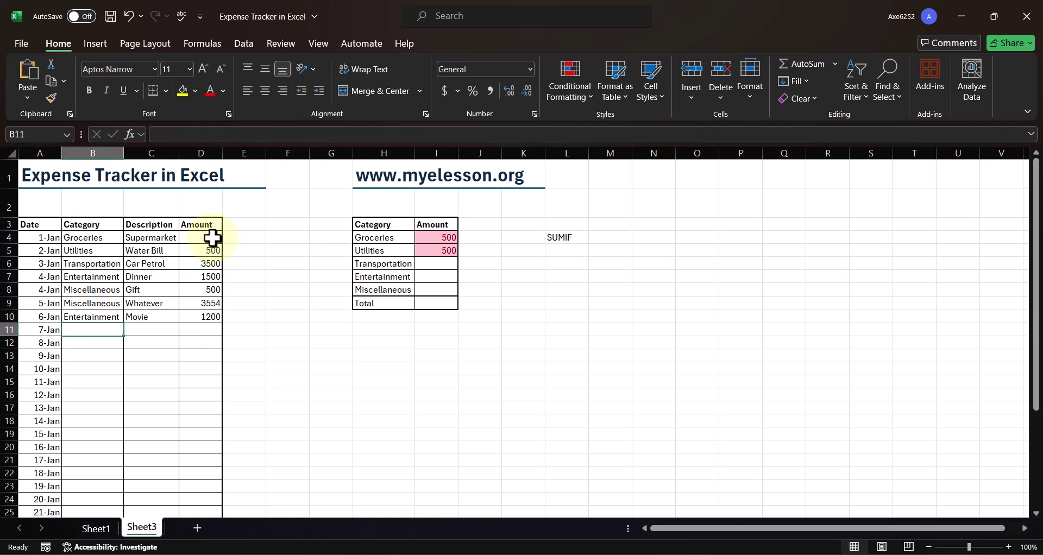
text(Utilities)
key(Tab)
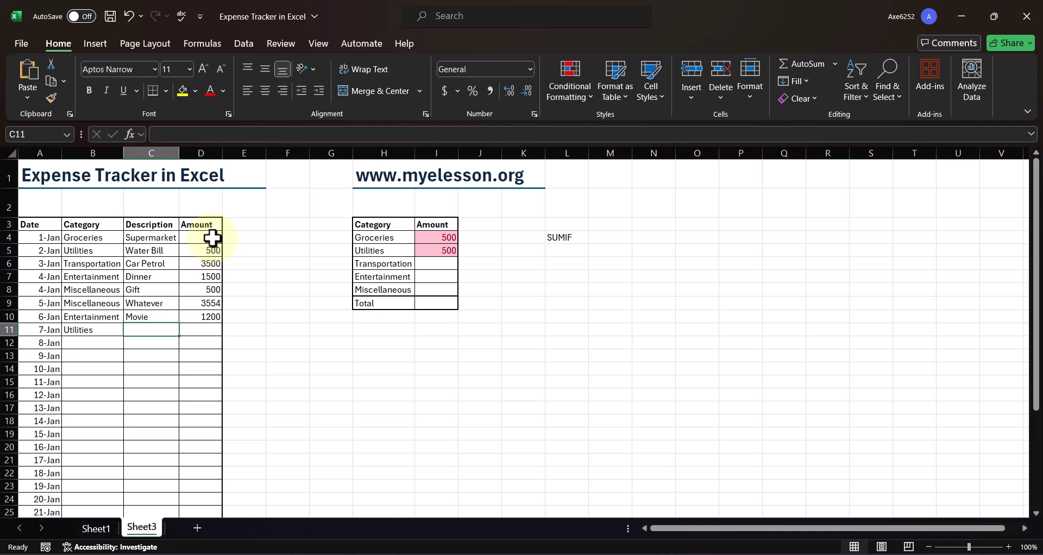
text(Elec)
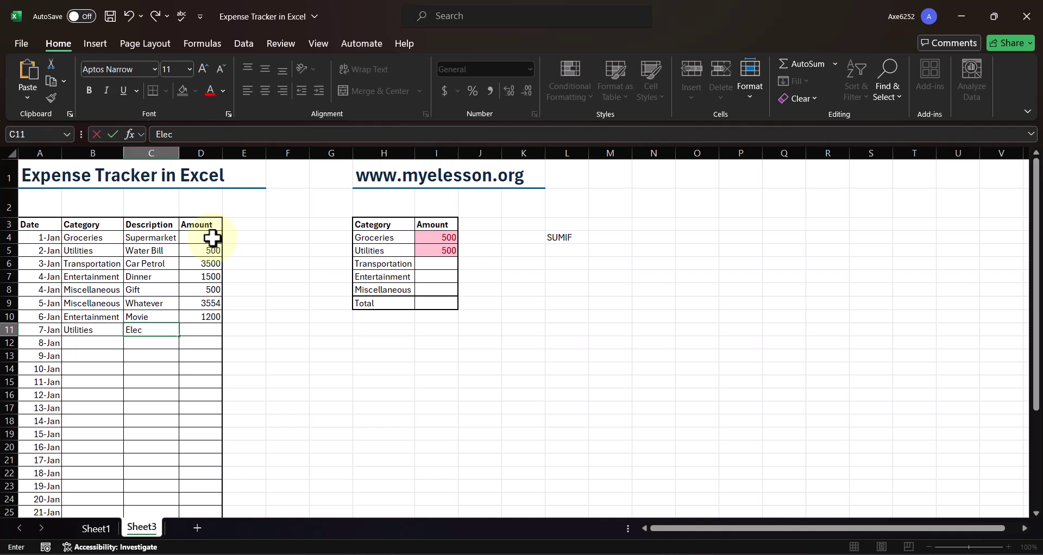
text(tricity)
key(Tab)
text(500)
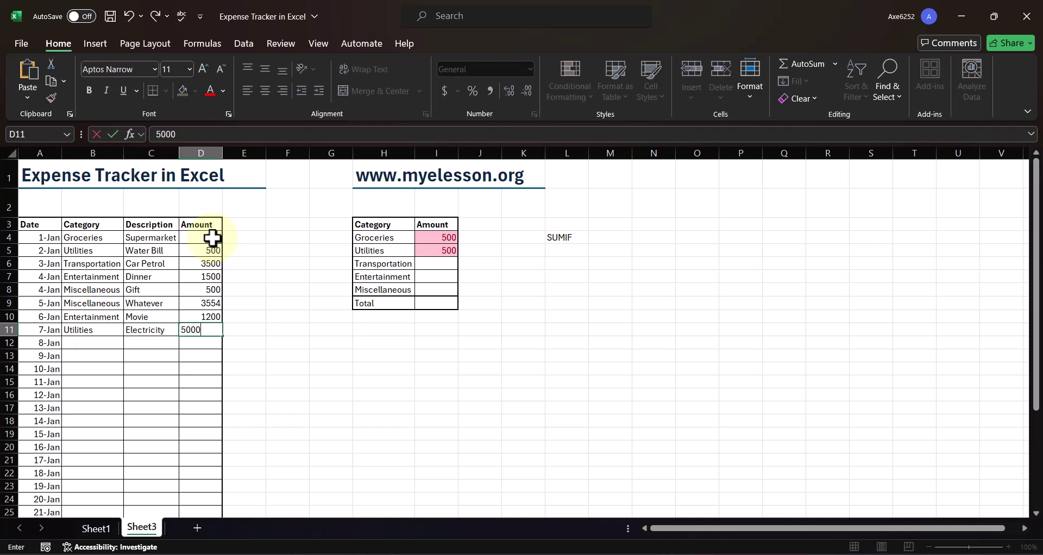
key(Tab)
- Start a SUMIF formula in I6 for the Transportation amount, with B4:B34 as the criteria range
click(435, 253)
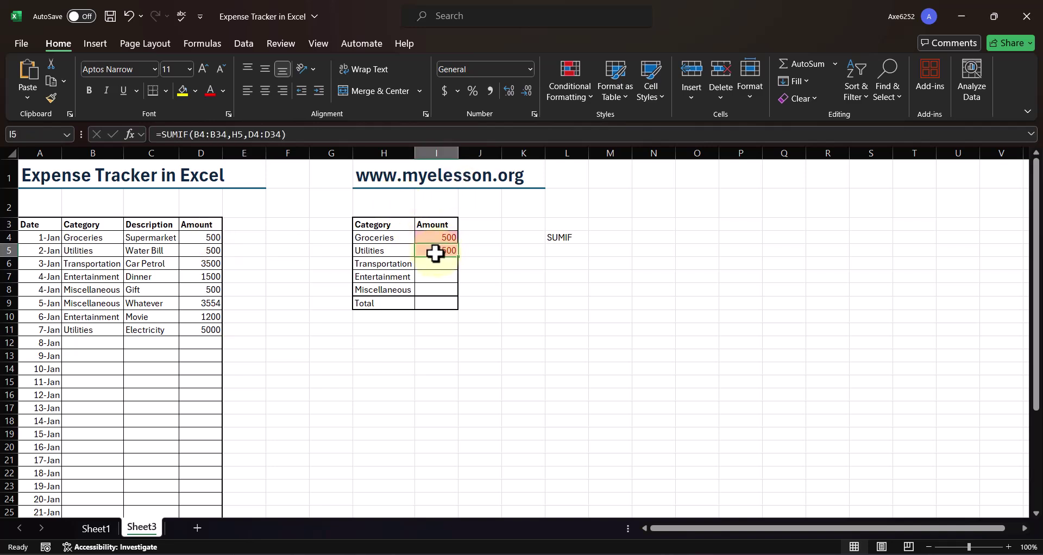
key(Down)
key(Left)
key(Right)
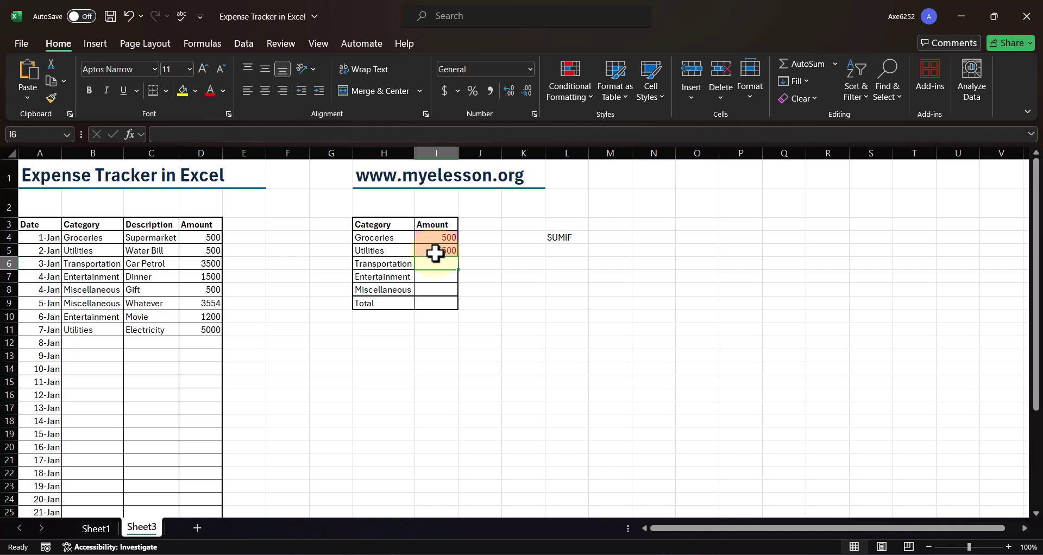
text(=sumif)
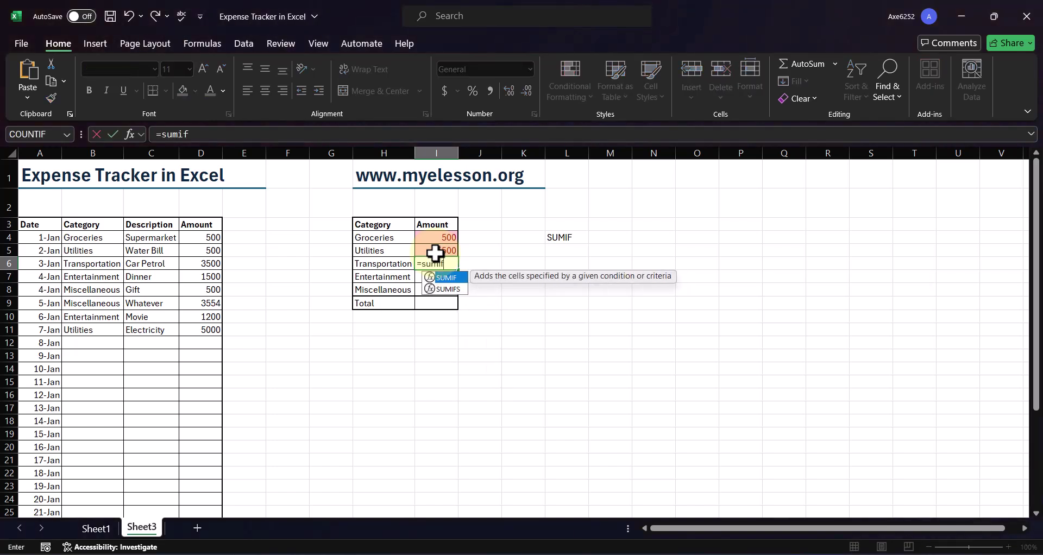
key(Tab)
key(Left)
key(Left)
key(Left)
key(Left)
key(Left)
key(Left)
key(Left)
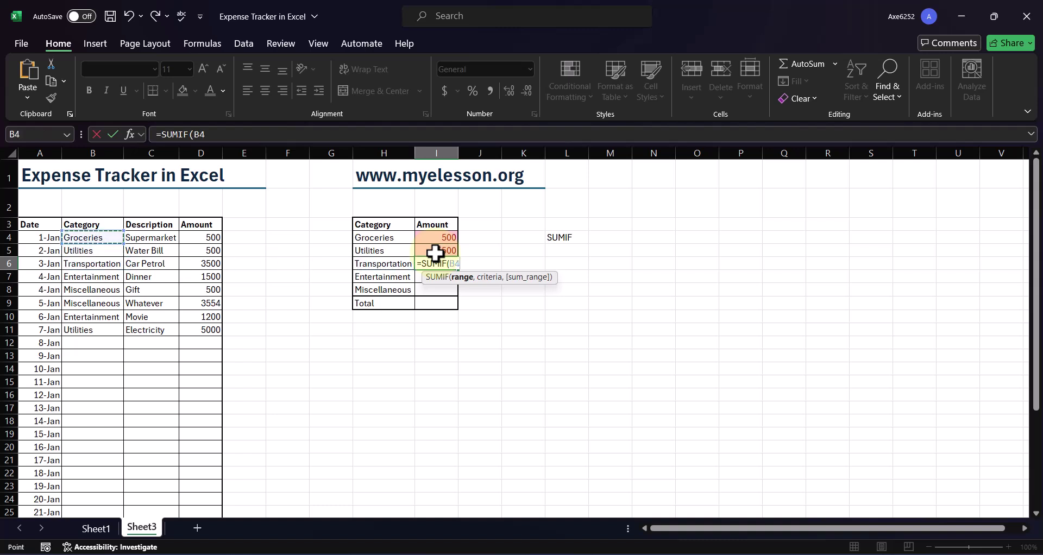
key(ctrl+shift+Down)
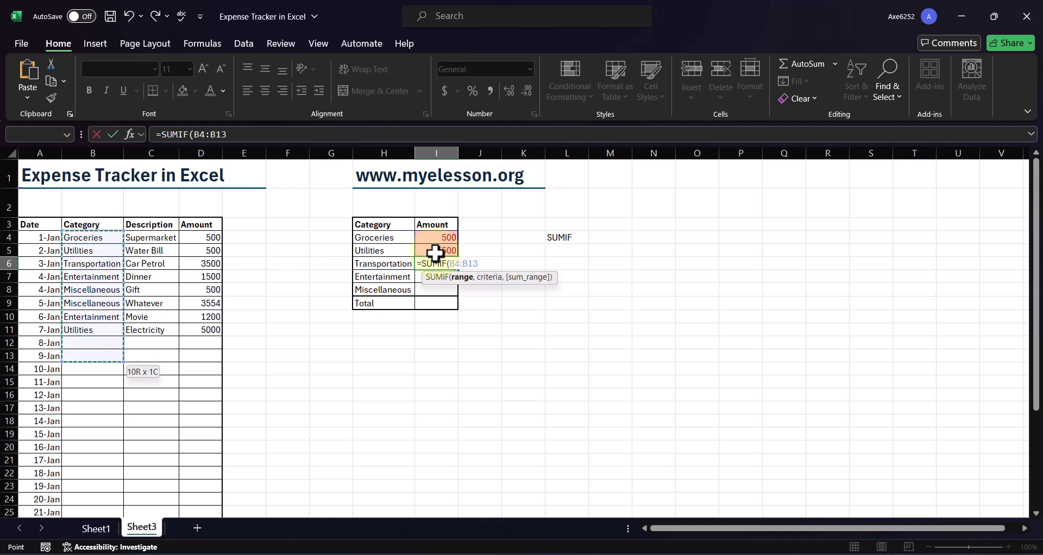
key(shift+Down)
key(shift+Down)
key(shift+Down)
key(shift+Down)
key(shift+Down)
key(shift+Down)
key(shift+Down)
key(shift+Down)
key(shift+Down)
key(shift+Down)
key(shift+Down)
key(shift+Down)
key(shift+Down)
key(shift+Down)
key(shift+Down)
key(shift+Down)
key(shift+Down)
key(shift+Down)
key(shift+Down)
key(shift+Down)
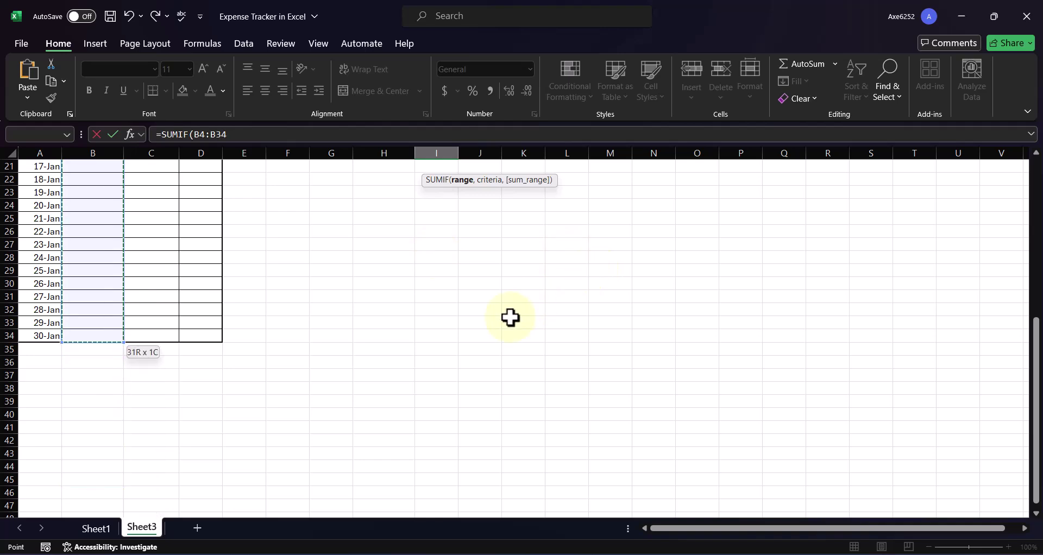
scroll(510, 317, up, 7)
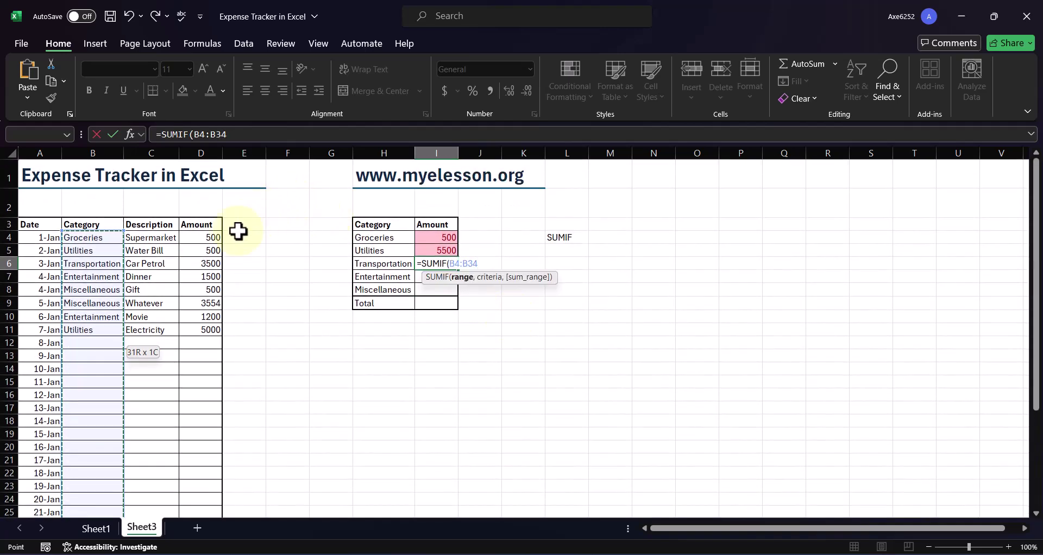
- Lock the criteria range of the Transportation formula as the absolute reference $B$4:$B$34
key(F4)
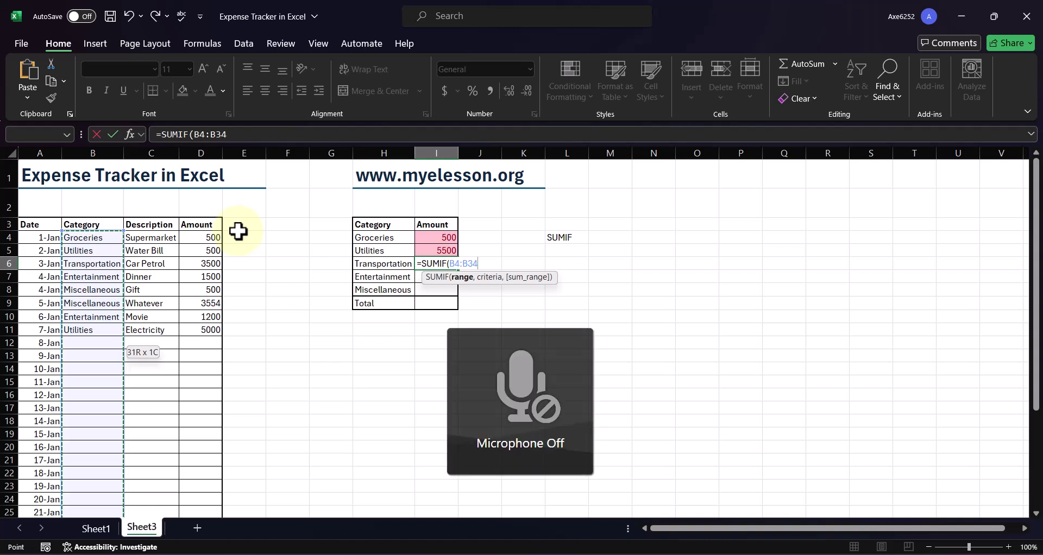
key(F4)
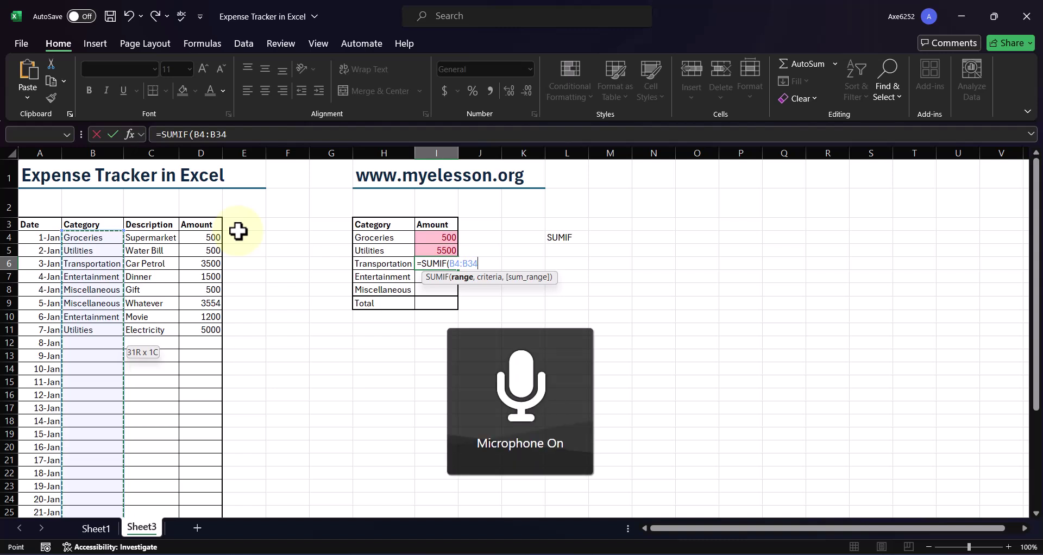
key(F4)
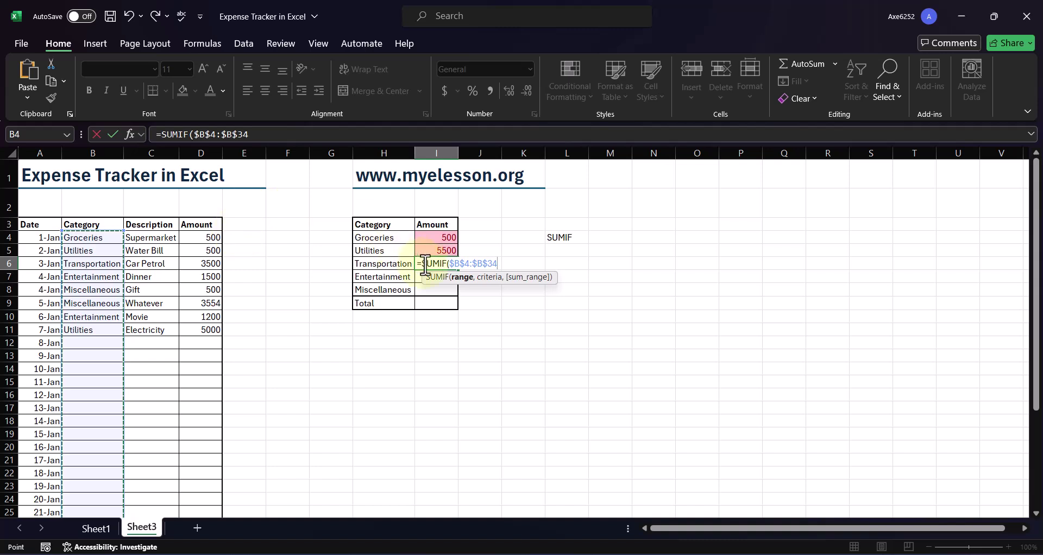
- Set the Transportation cell H6 as the criteria of the SUMIF formula
text(,)
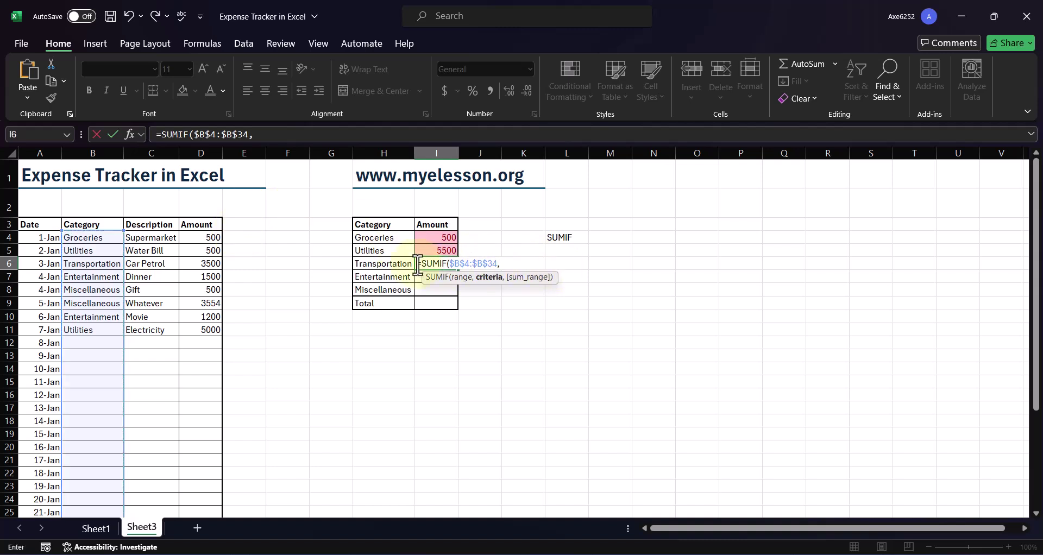
click(384, 264)
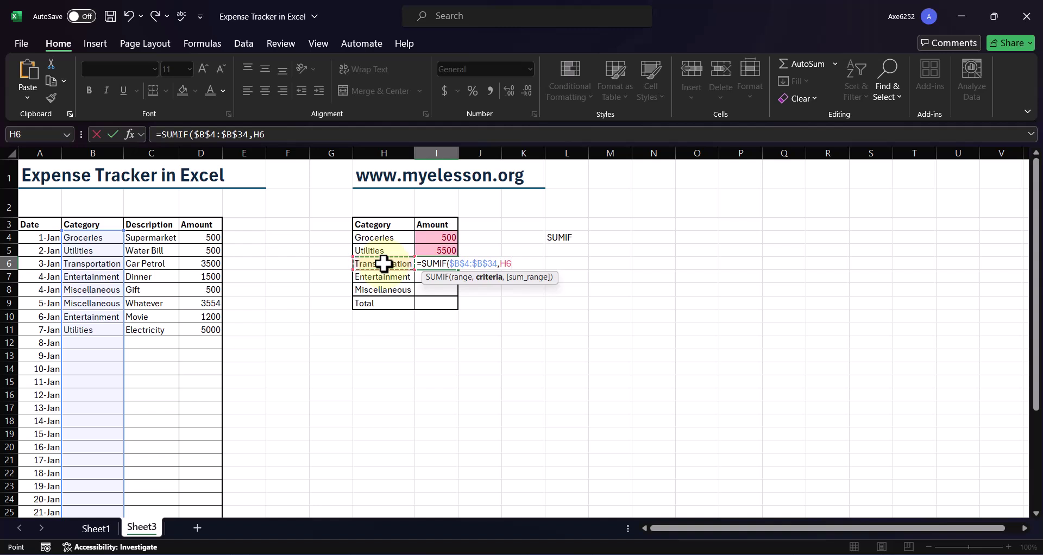
text(,)
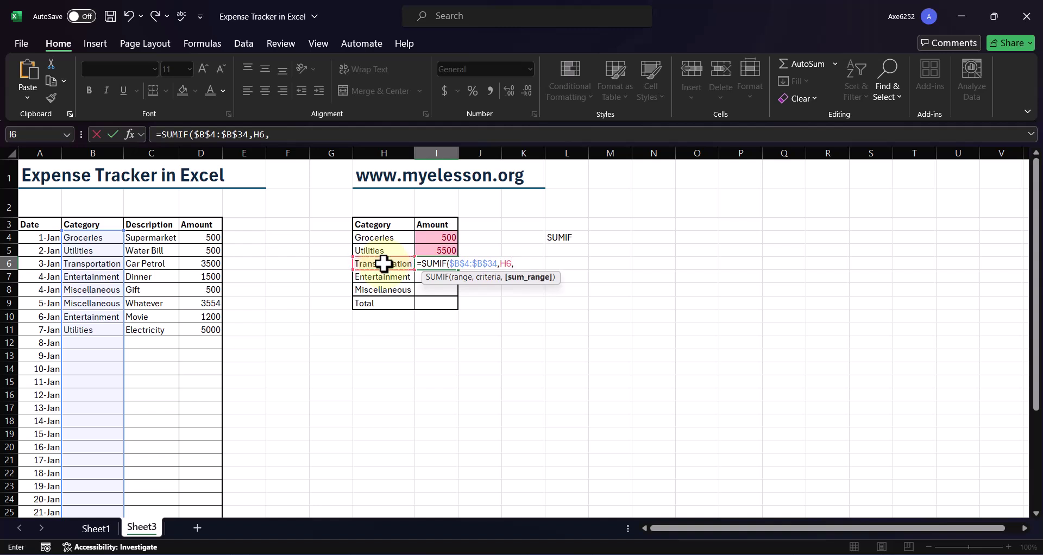
- Complete the Transportation SUMIF formula in I6 with the absolute sum range $D$4:$D$34
click(216, 239)
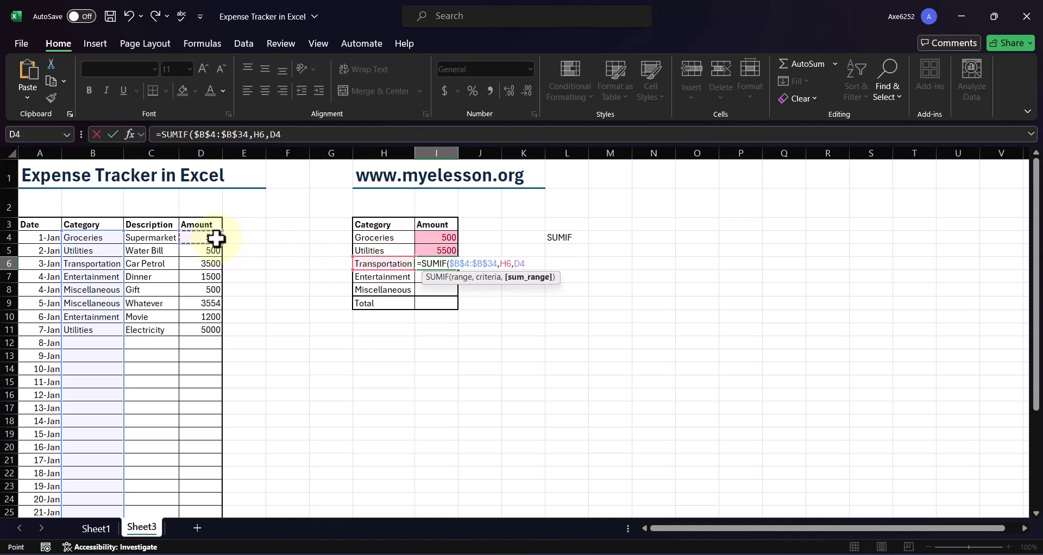
key(shift+Down)
key(shift+Down)
key(shift+Down)
key(shift+Down)
key(shift+Down)
key(shift+Down)
key(shift+Down)
key(shift+Down)
key(shift+Down)
key(shift+Down)
key(shift+Down)
key(shift+Down)
key(shift+Down)
key(shift+Down)
key(shift+Down)
key(shift+Down)
key(shift+Down)
key(shift+Down)
key(shift+Down)
key(shift+Down)
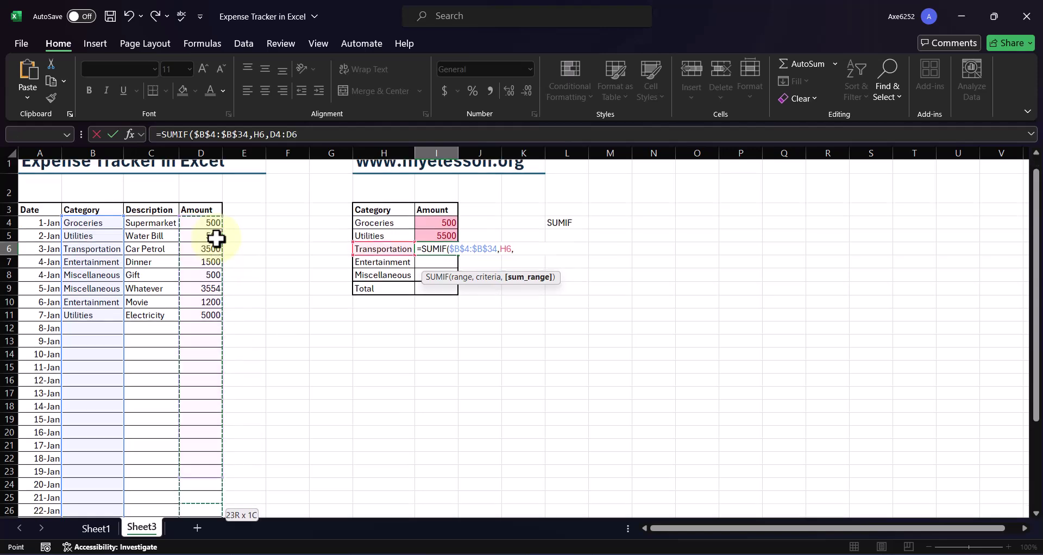
key(shift+Up)
key(shift+Up)
key(shift+Up)
key(shift+Up)
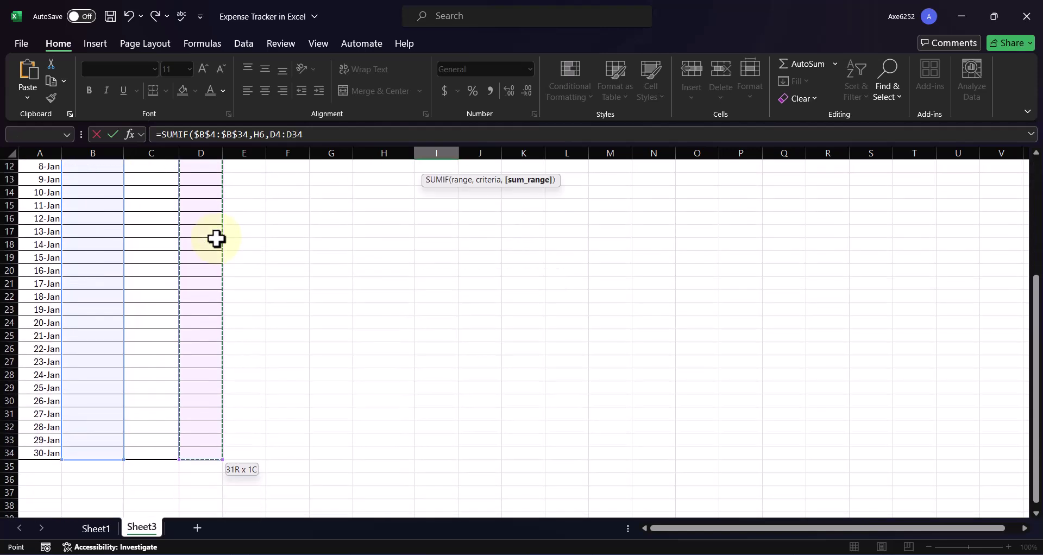
key(F4)
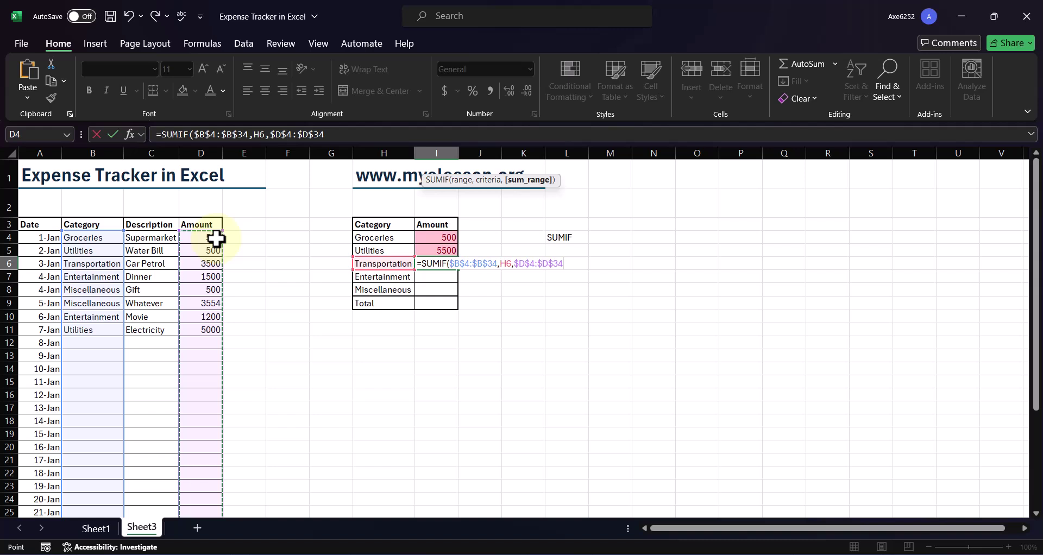
key(Return)
key(Up)
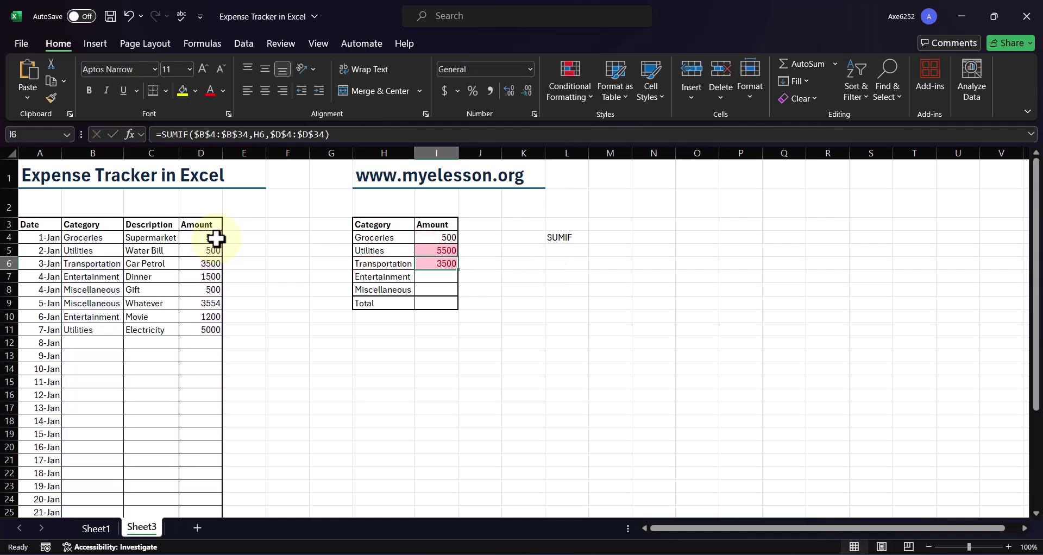
- Copy the Transportation SUMIF formula from I6 down to the Entertainment and Miscellaneous amounts in I7:I8
key(ctrl+c)
key(shift+Down)
key(shift+Down)
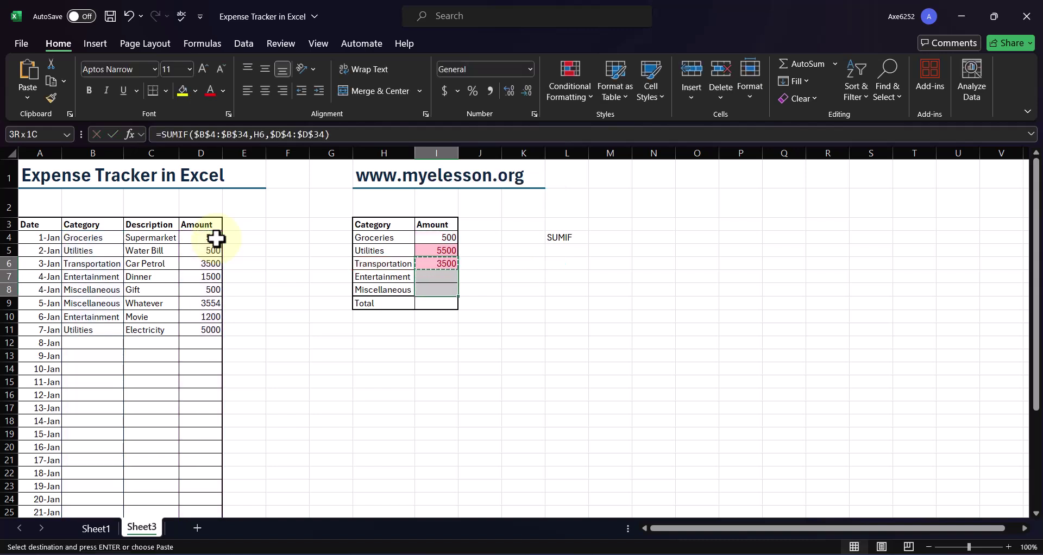
key(ctrl+v)
key(Escape)
- Total the category amounts in I9 with a SUM formula over I4:I8
key(Down)
key(Down)
key(Down)
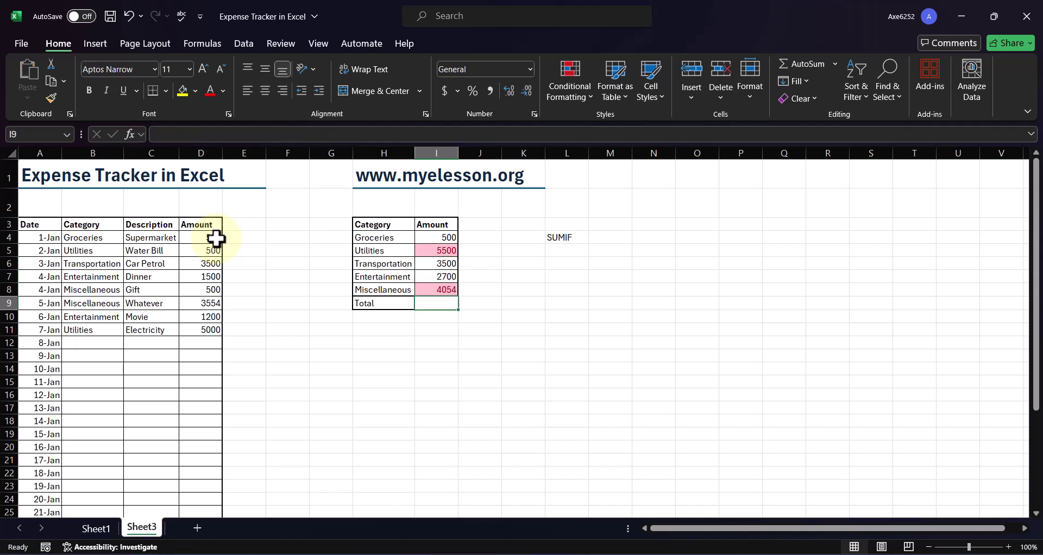
text(=SUM()
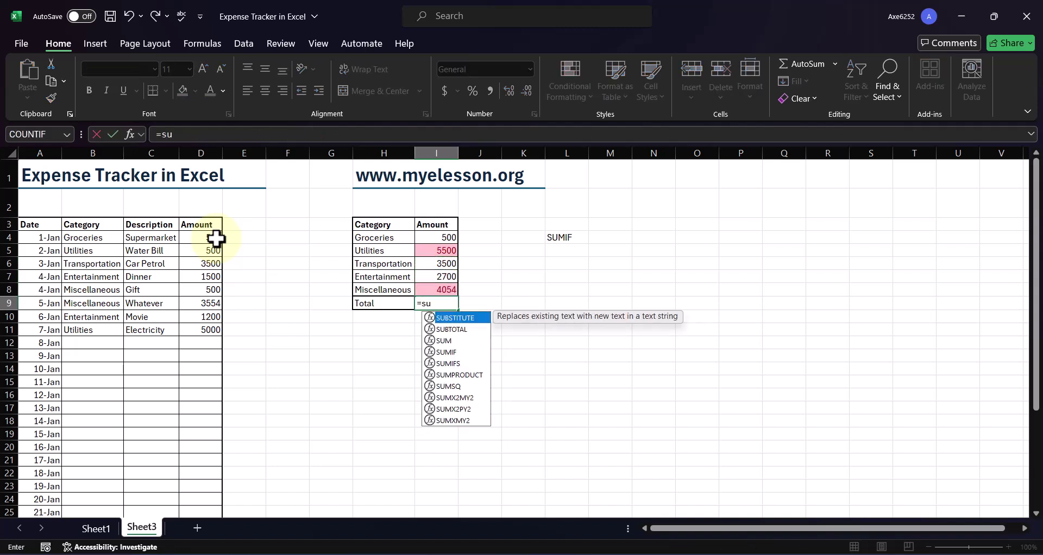
key(Up)
key(shift+Up)
key(shift+Up)
key(shift+Up)
key(shift+Up)
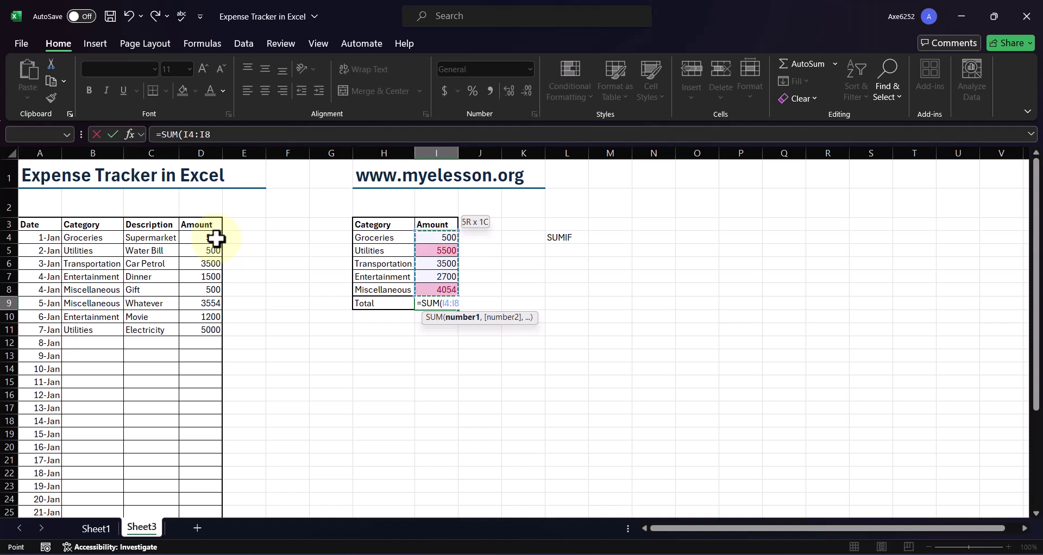
key(Return)
- Delete the SUMIF note from cell L4
key(Right)
key(Right)
key(Right)
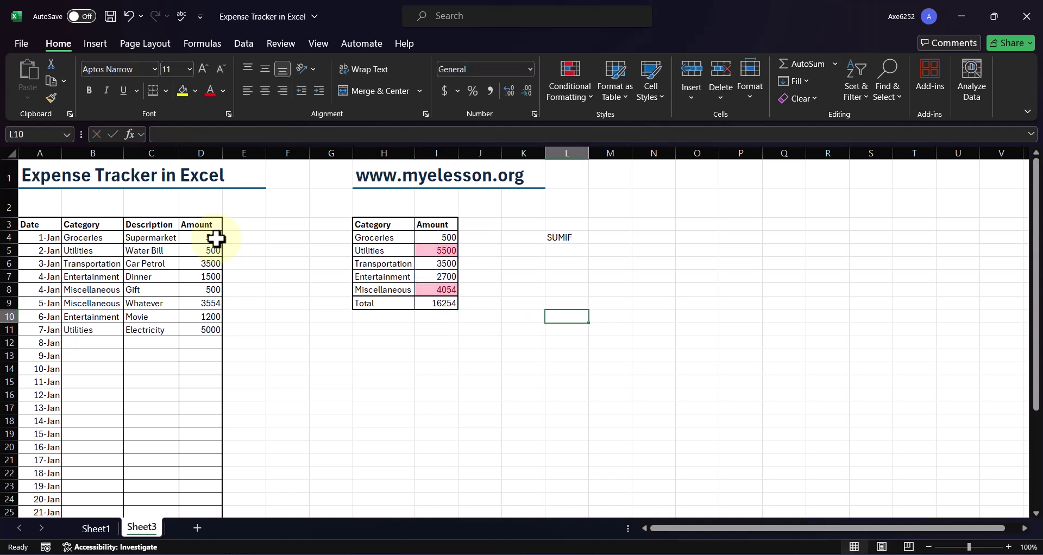
click(569, 239)
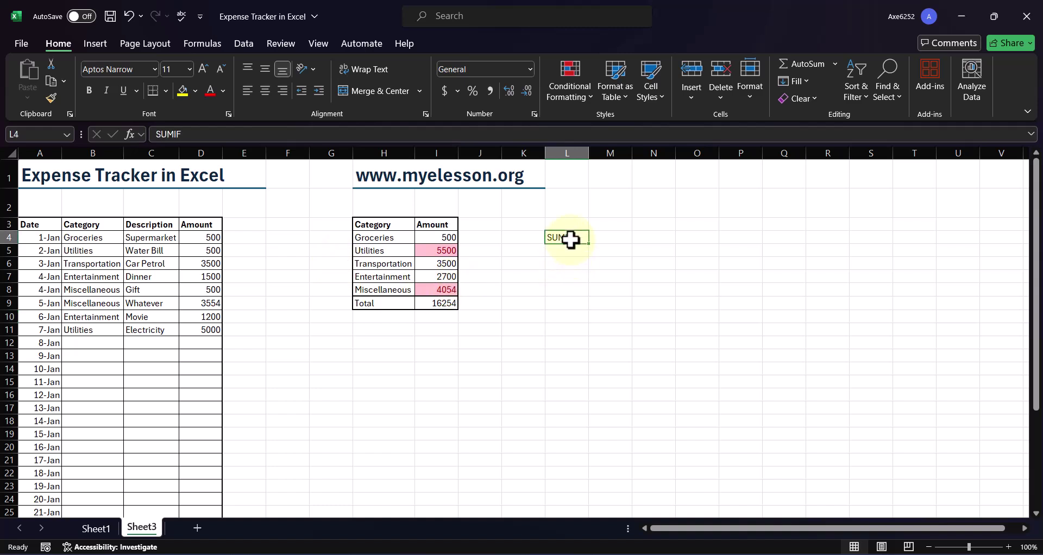
key(Delete)
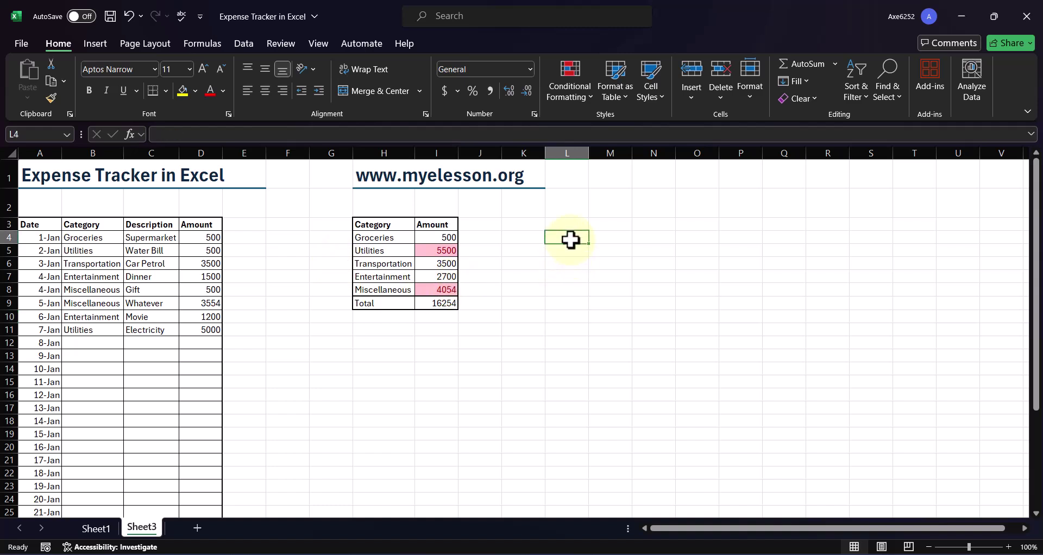
- Insert a 2-D pie chart of the summary data in H3:I8, leaving out the Total row, and place it beside the table
click(374, 224)
key(shift+Right)
key(shift+Down)
key(shift+Down)
key(shift+Down)
key(shift+Down)
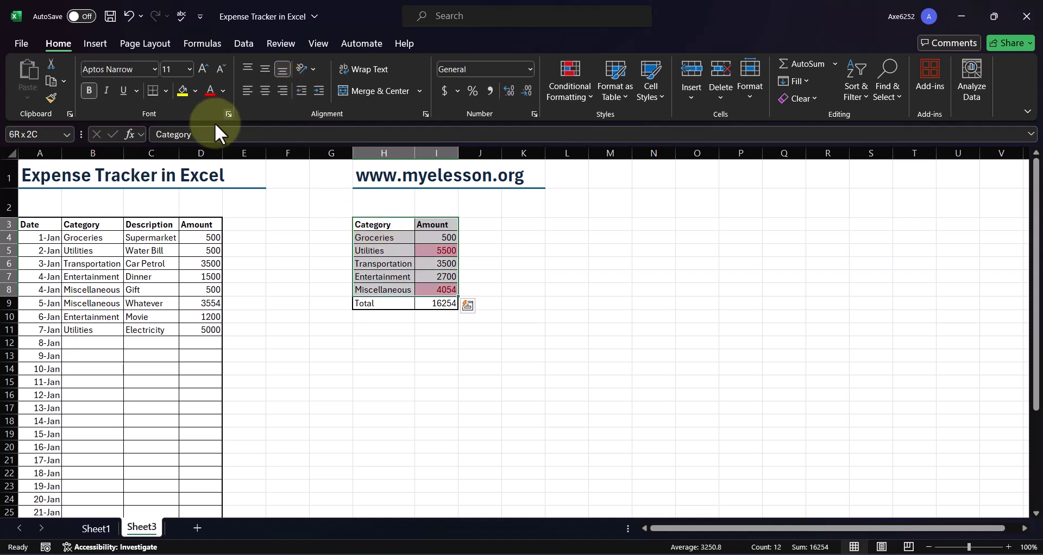
key(ctrl+t)
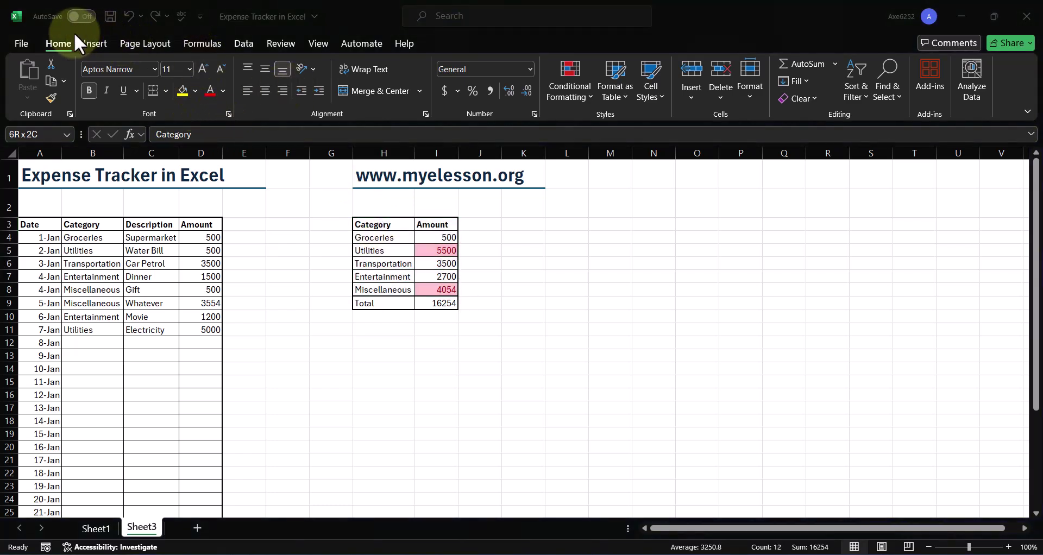
key(Escape)
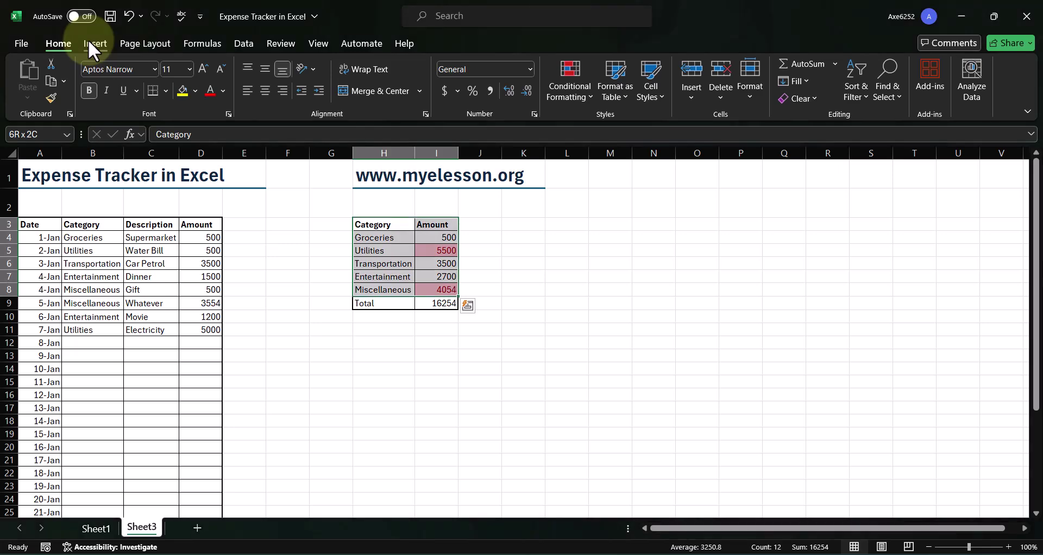
click(89, 43)
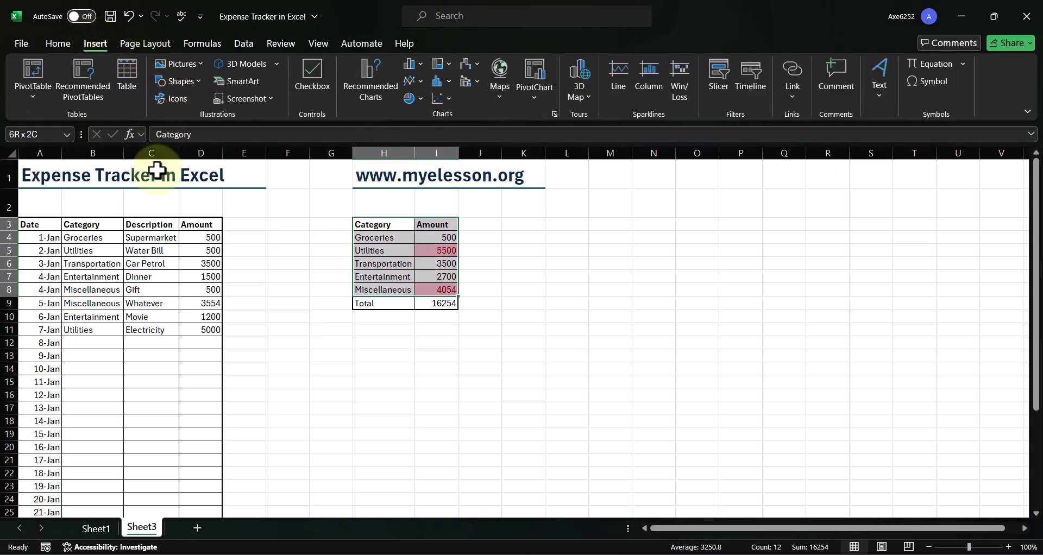
click(419, 96)
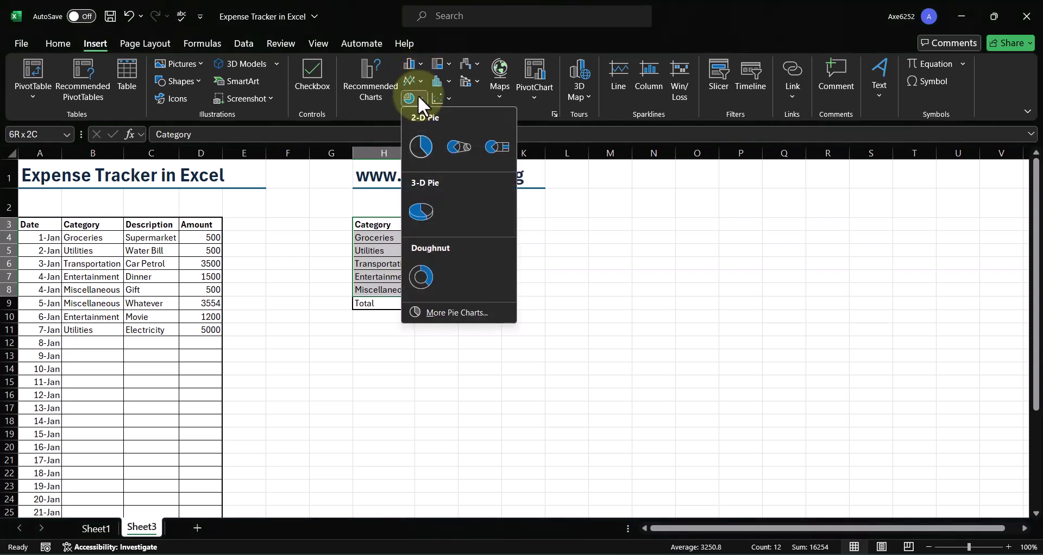
click(420, 142)
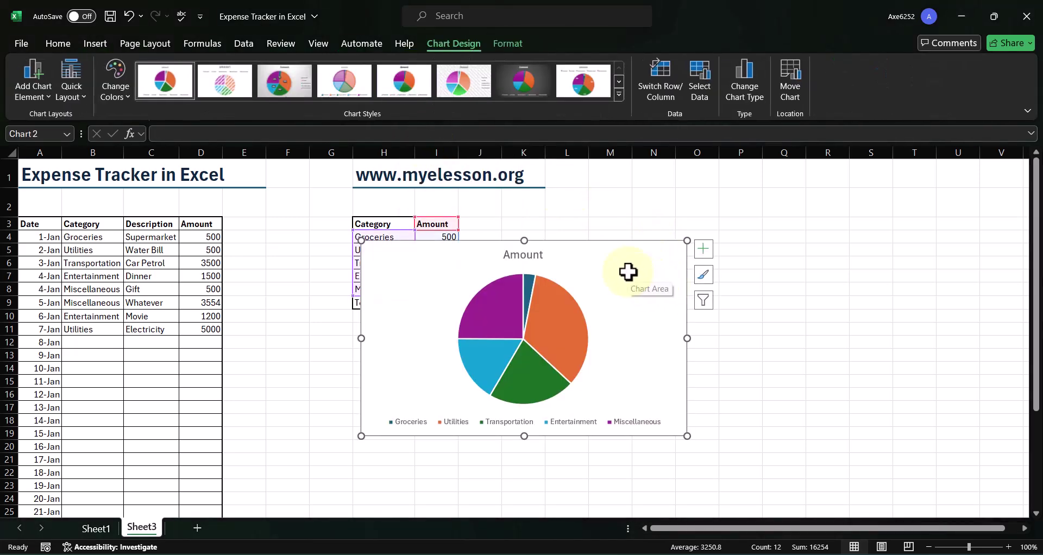
drag(628, 271, 826, 214)
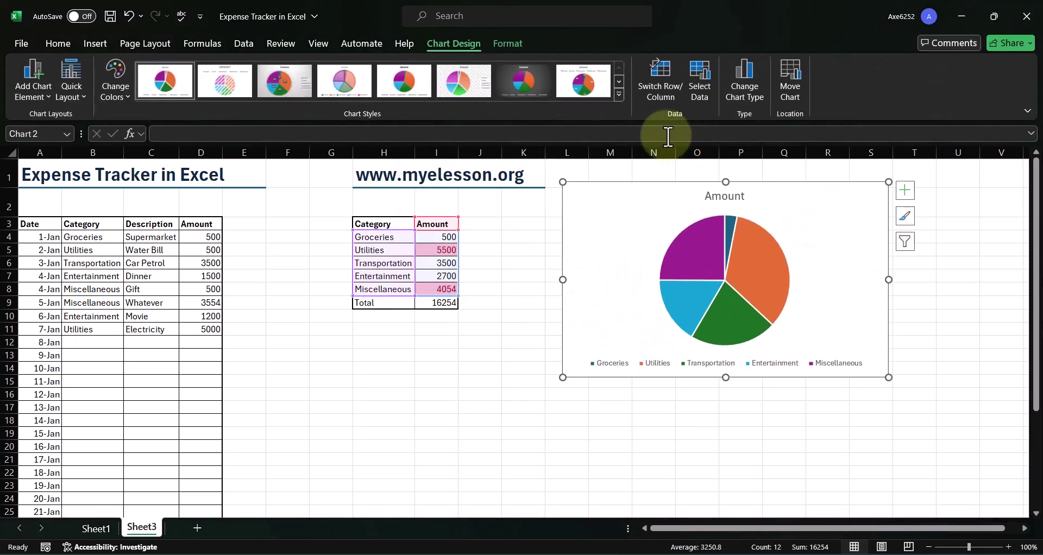
- Apply the light grey gradient chart style with percentage labels and a side legend to the pie chart
click(619, 94)
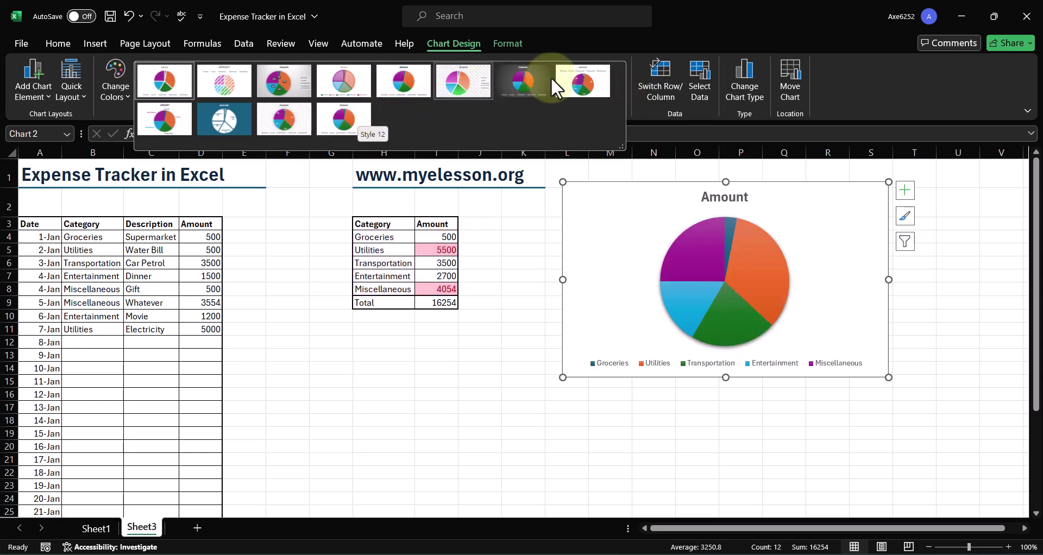
click(530, 79)
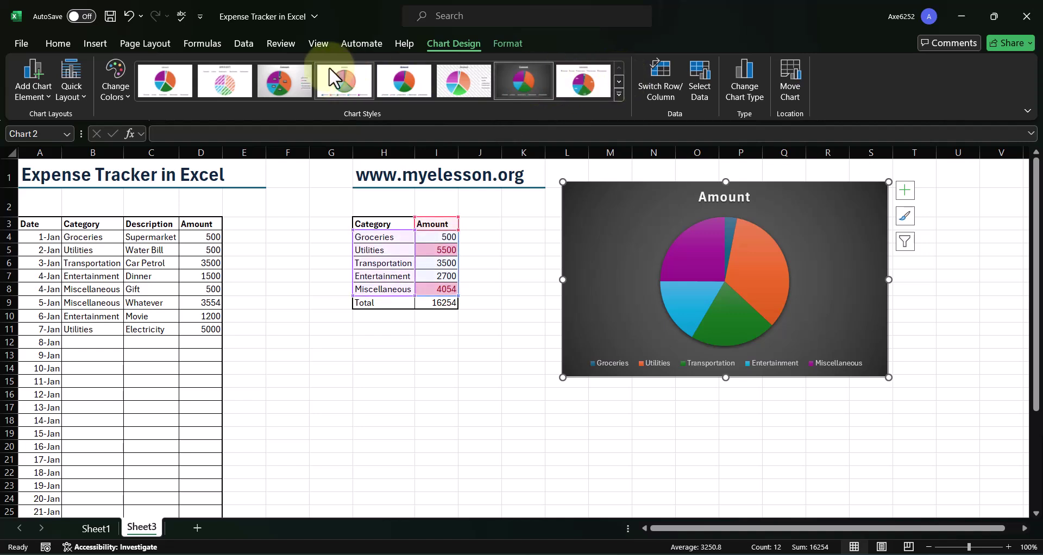
click(284, 77)
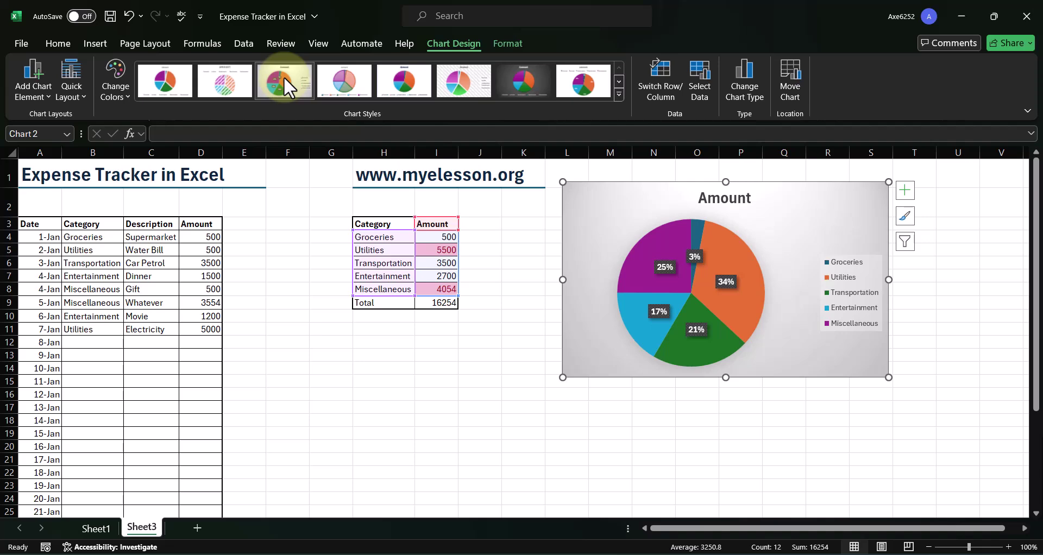
click(472, 419)
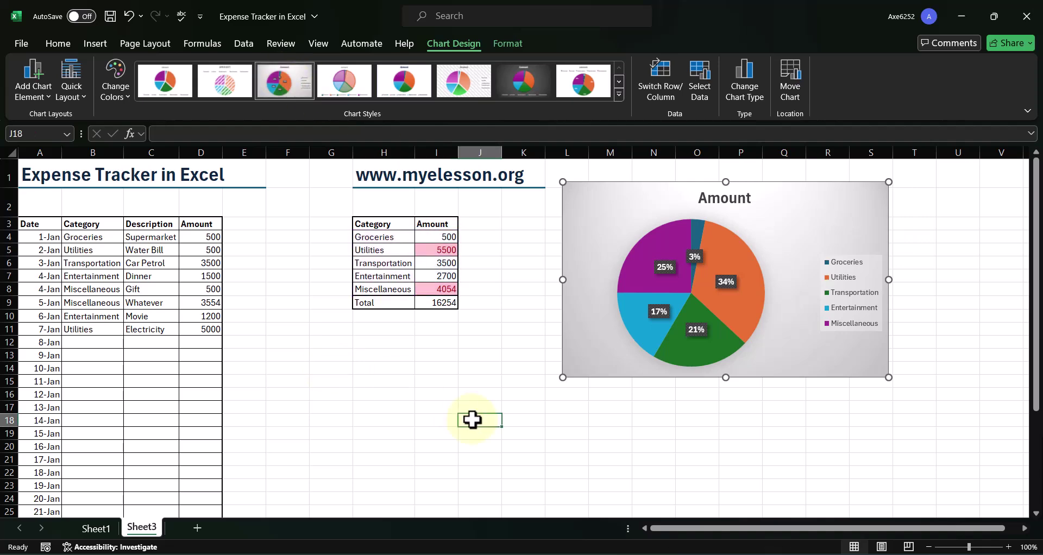
click(823, 216)
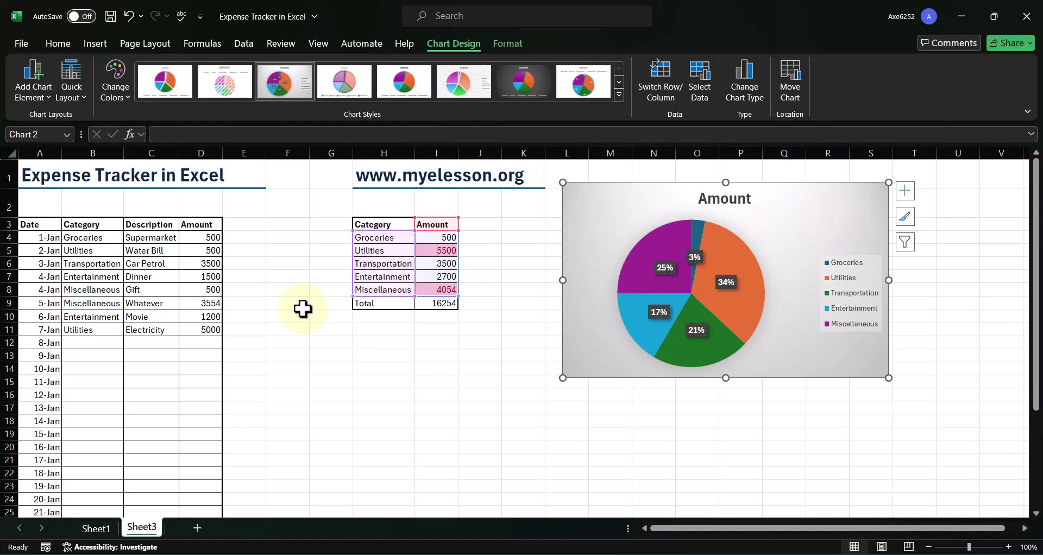
click(94, 346)
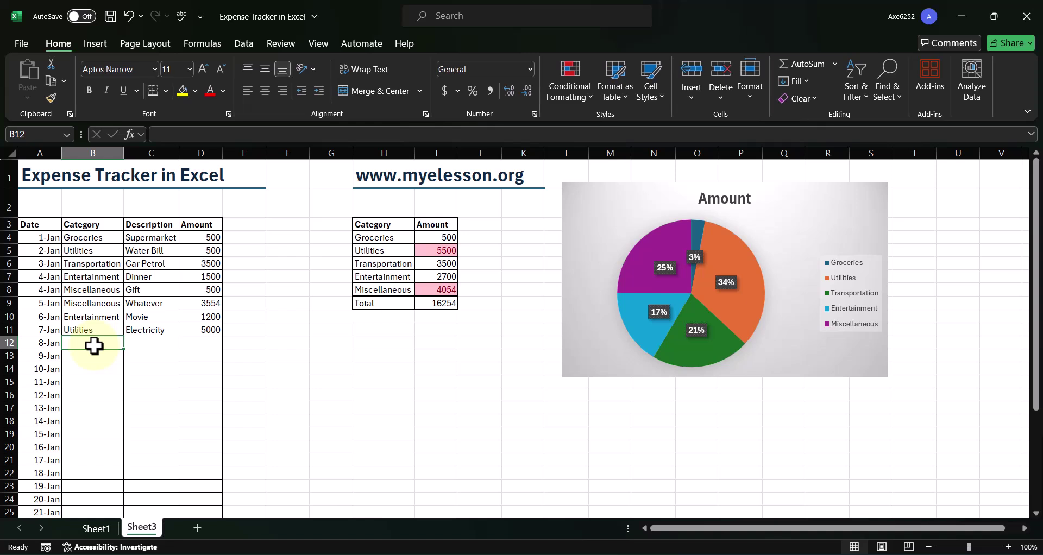
click(435, 174)
click(396, 185)
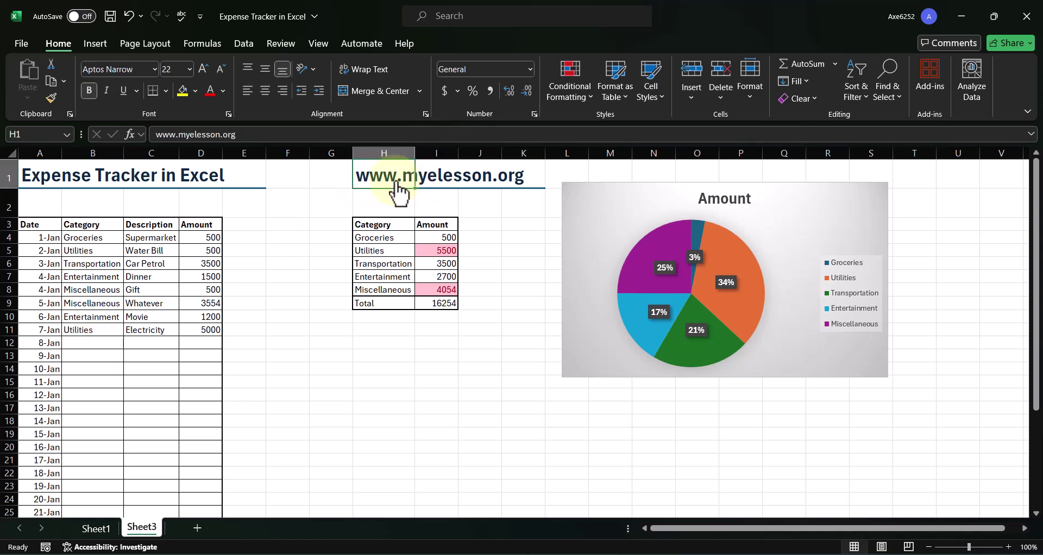
click(397, 186)
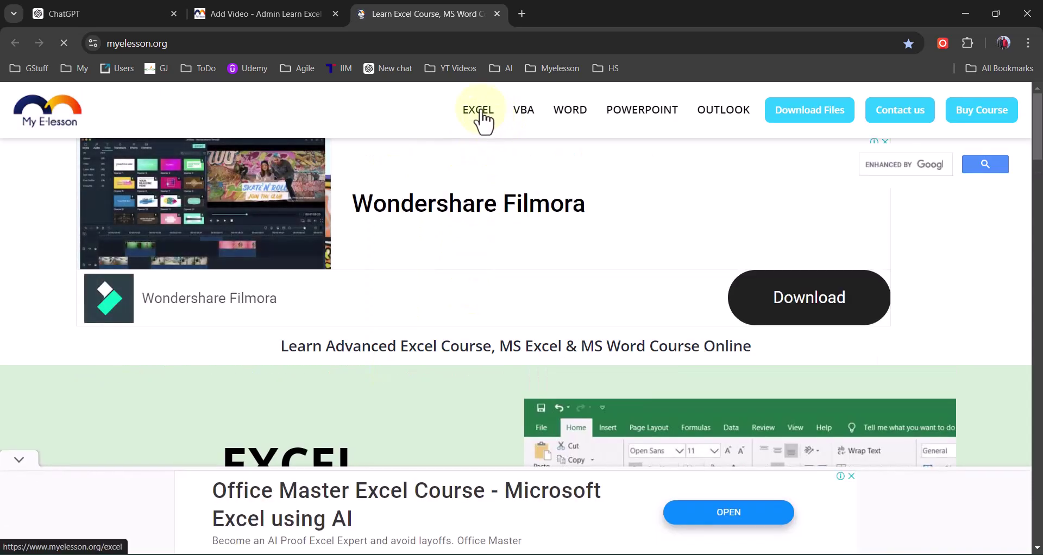
mouse_move(483, 119)
click(491, 160)
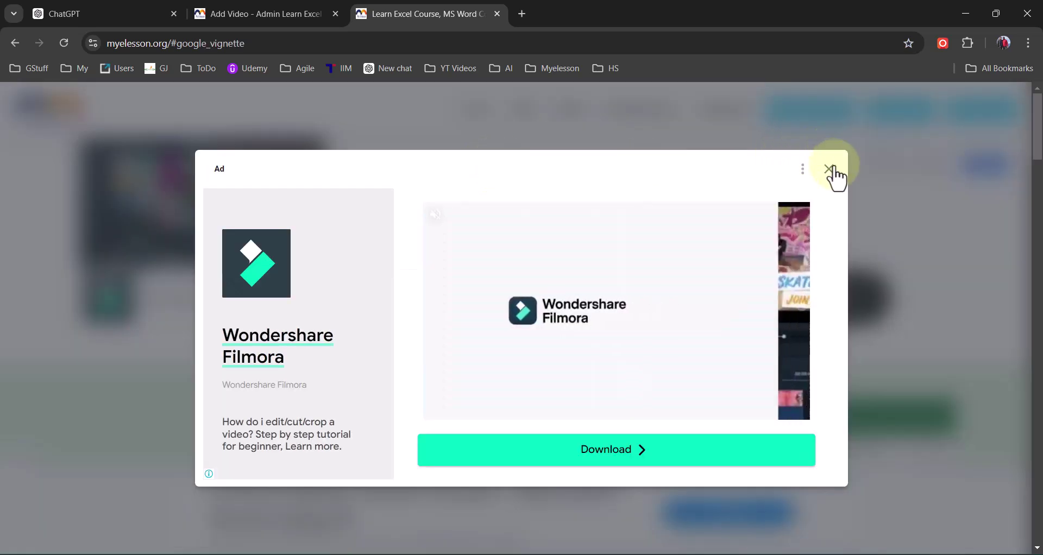
click(829, 170)
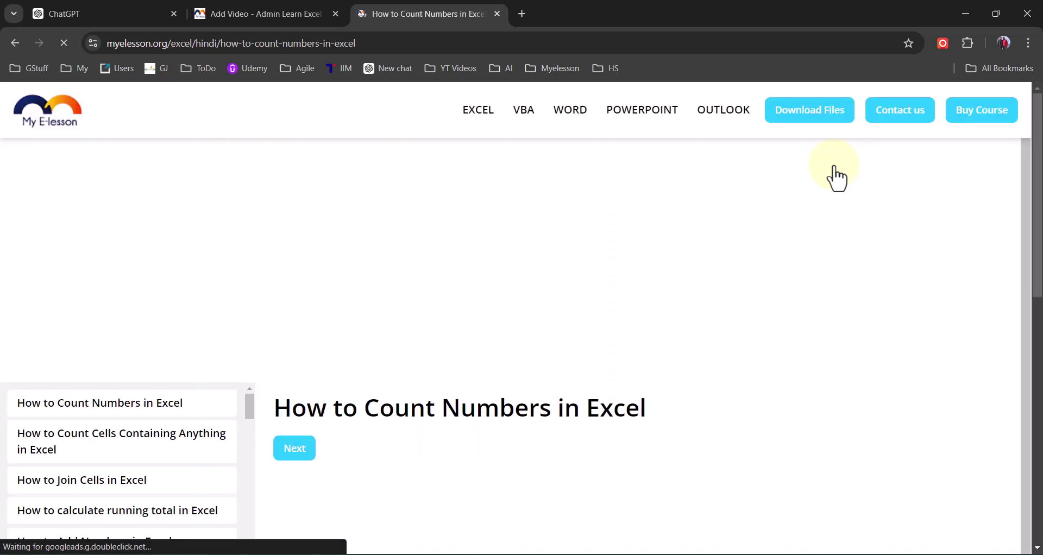
- Browse the site's Excel lesson list down to the Create Expense Tracker in Excel lesson
scroll(280, 364, down, 4)
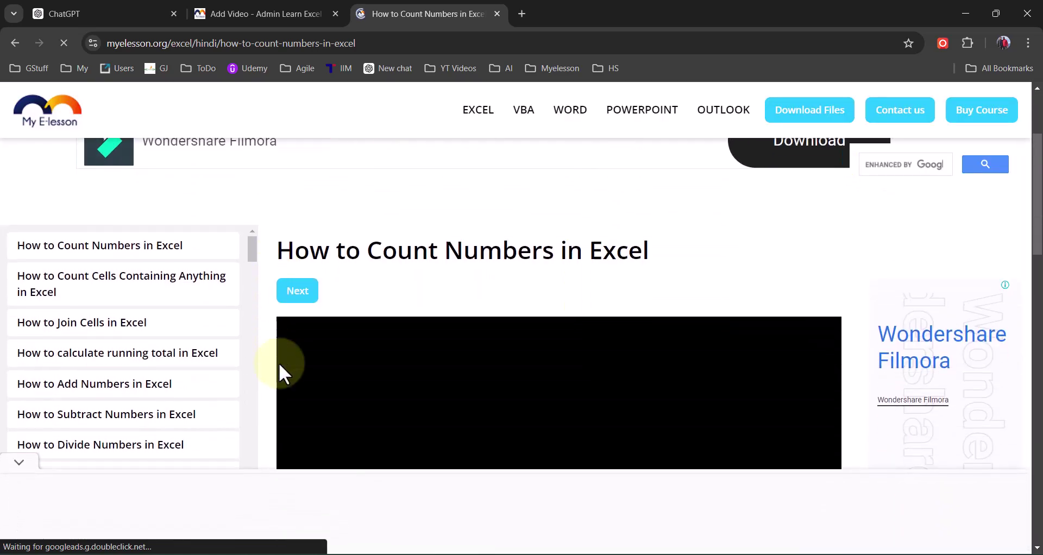
scroll(280, 368, down, 3)
scroll(169, 357, down, 10)
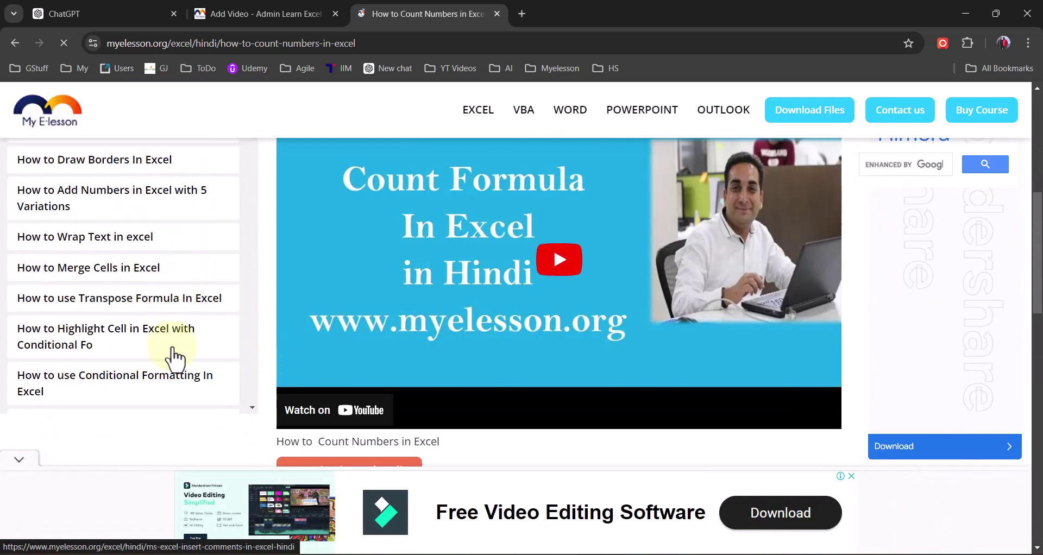
scroll(175, 359, down, 15)
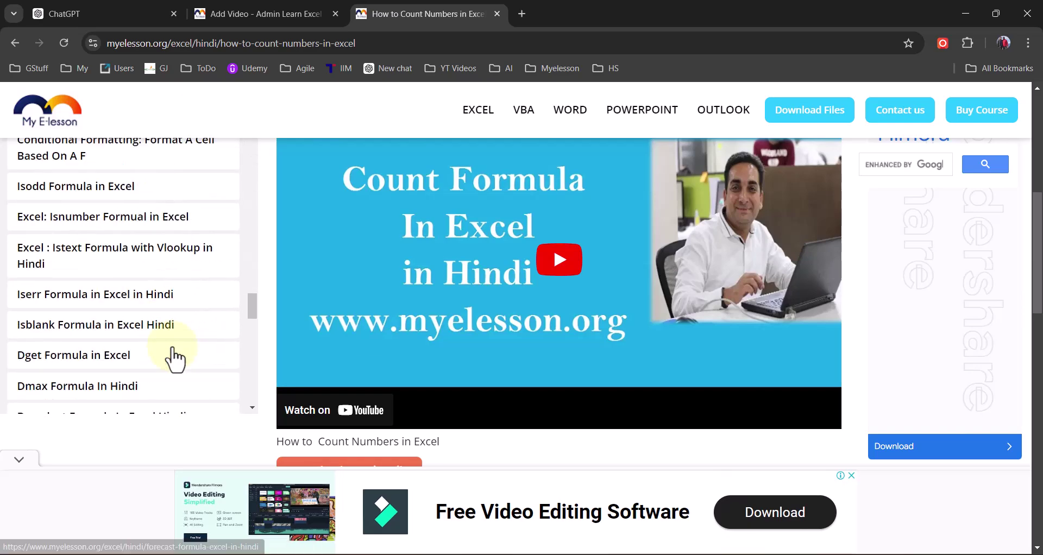
scroll(175, 360, down, 12)
scroll(175, 359, up, 12)
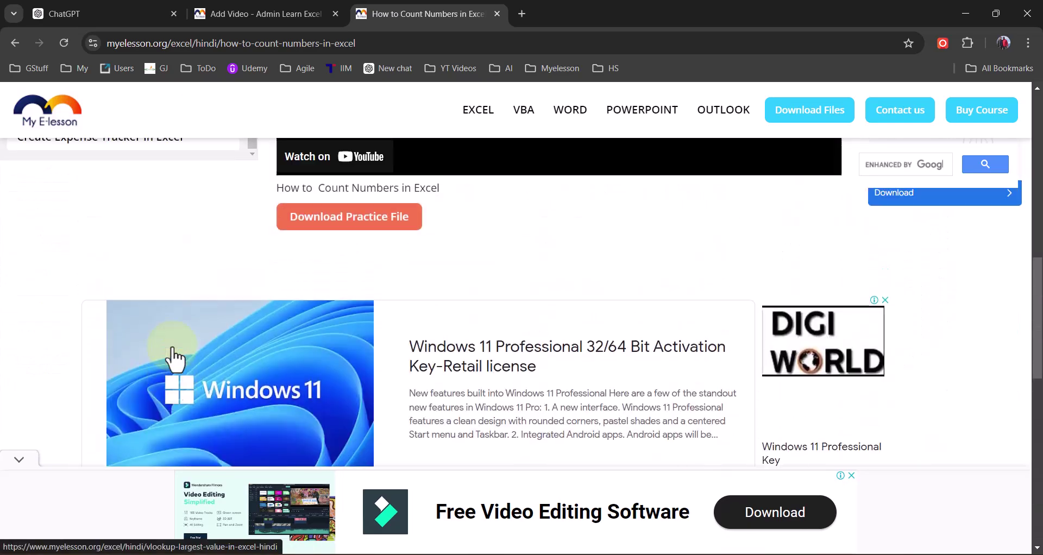
click(70, 343)
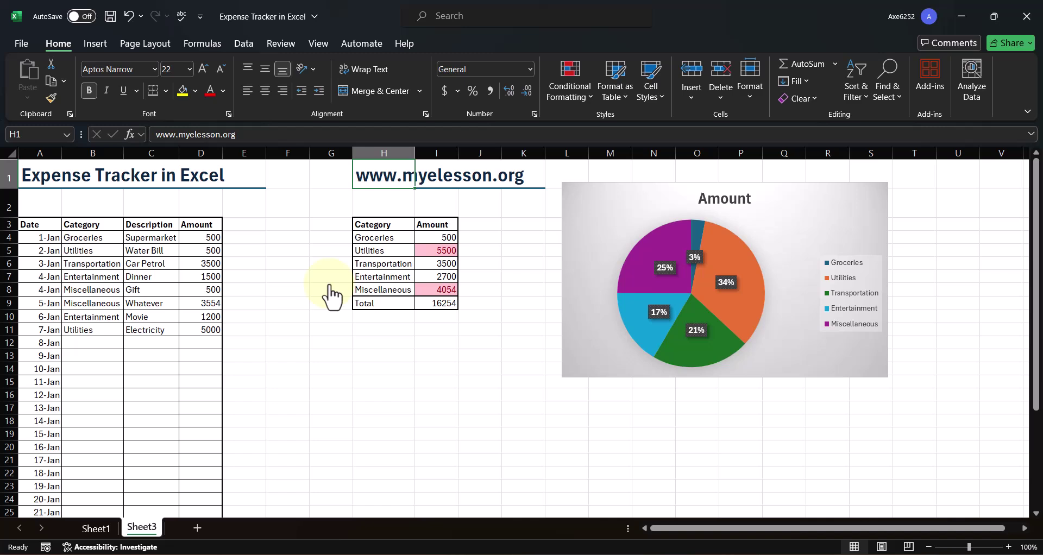
click(732, 554)
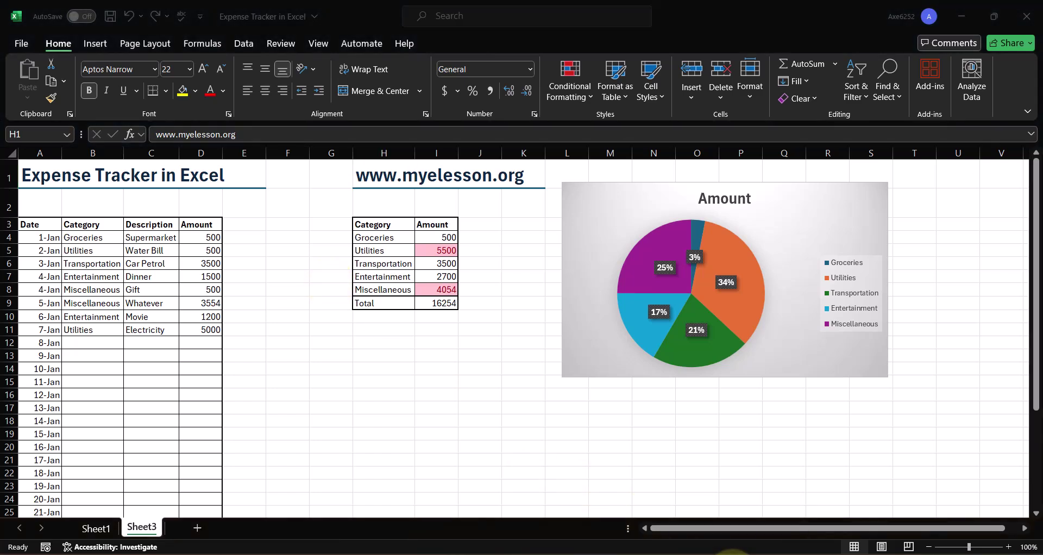